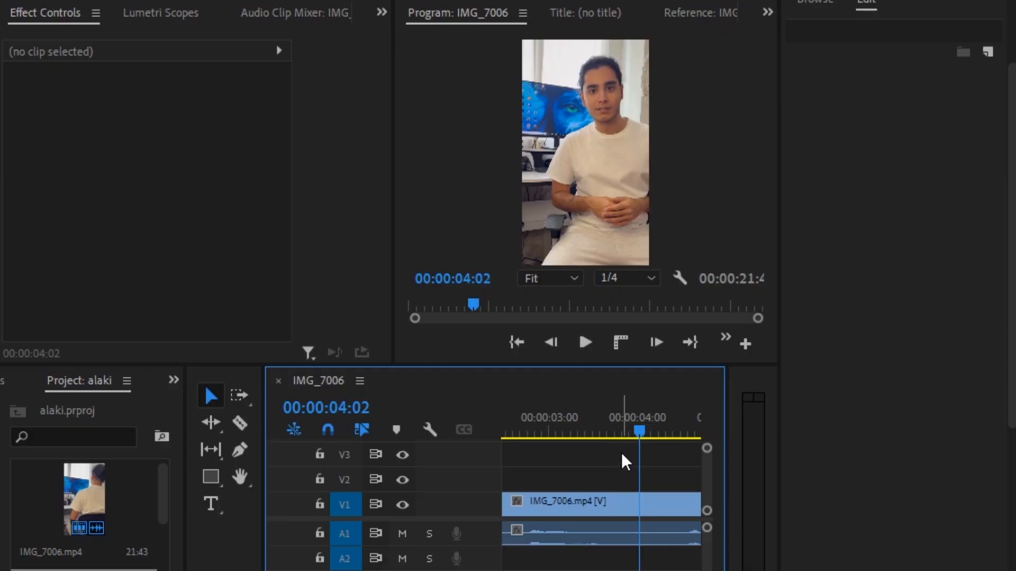
Scrub back to 00:00:02:37 and play, stopping at 00:00:04:35 where the caption begins
left_click_drag(637, 430, 515, 438)
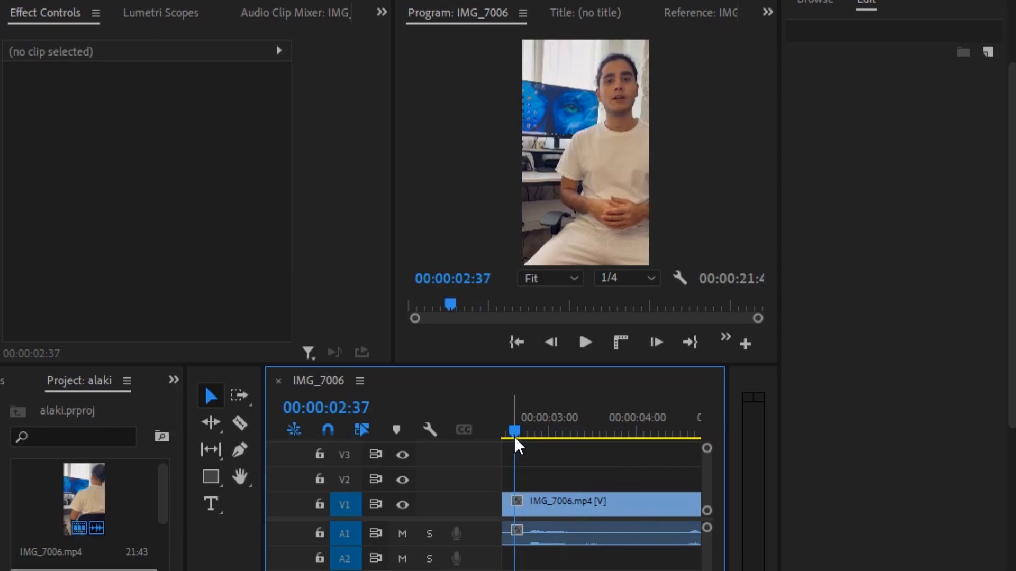
key("space")
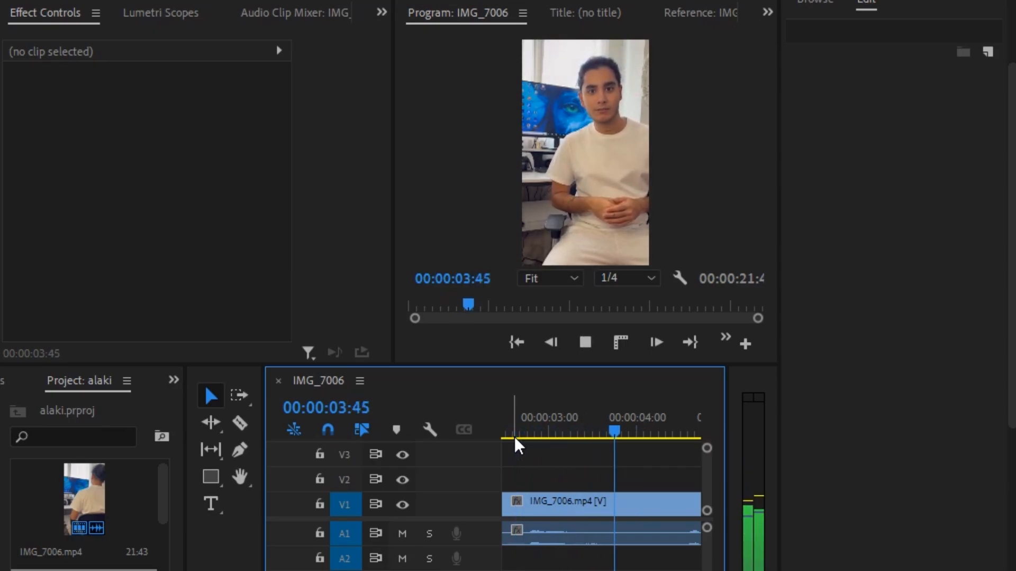
key("space")
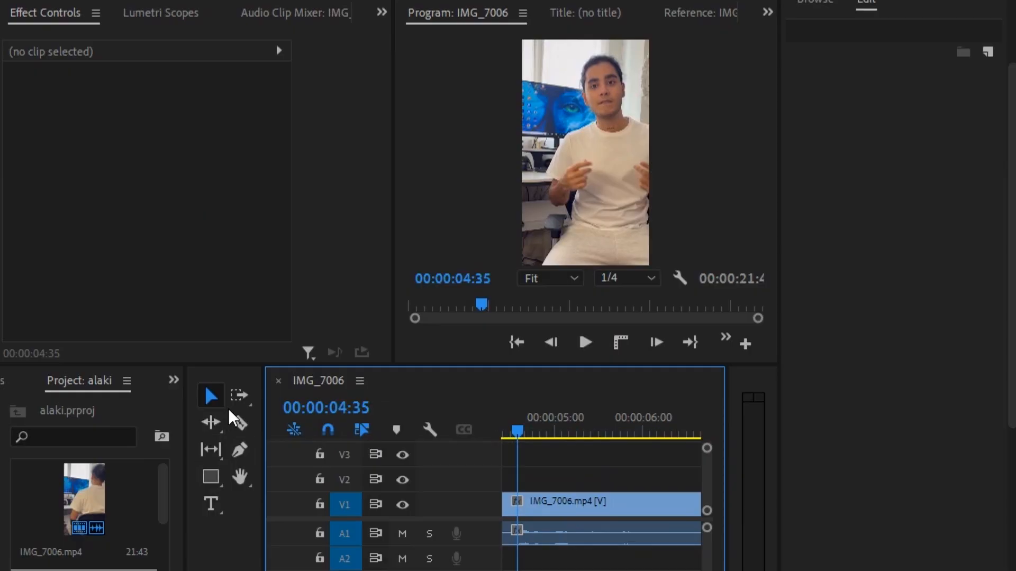
Add a Persian text caption on the video introducing the speaker by name
left_click(213, 497)
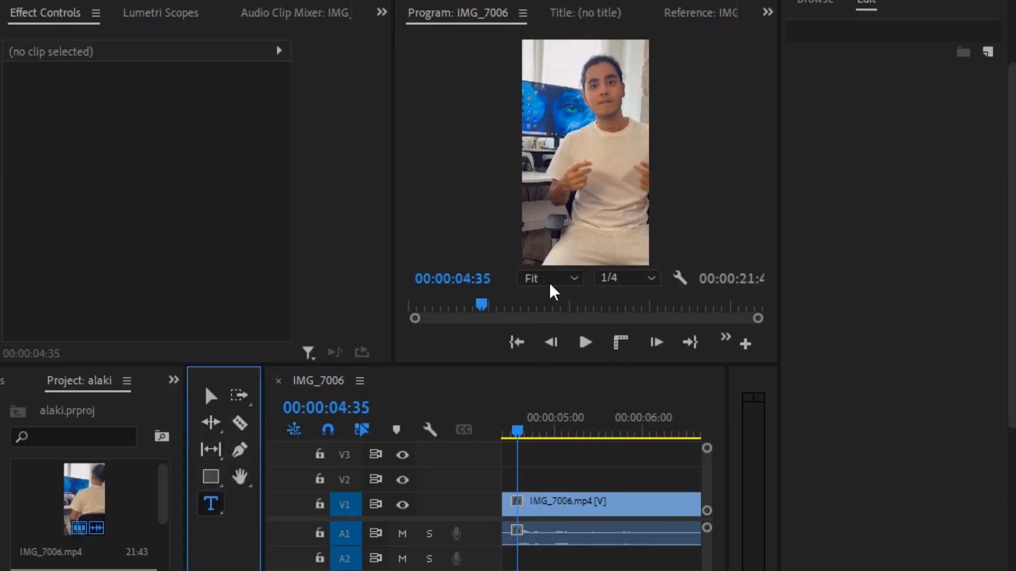
left_click(588, 217)
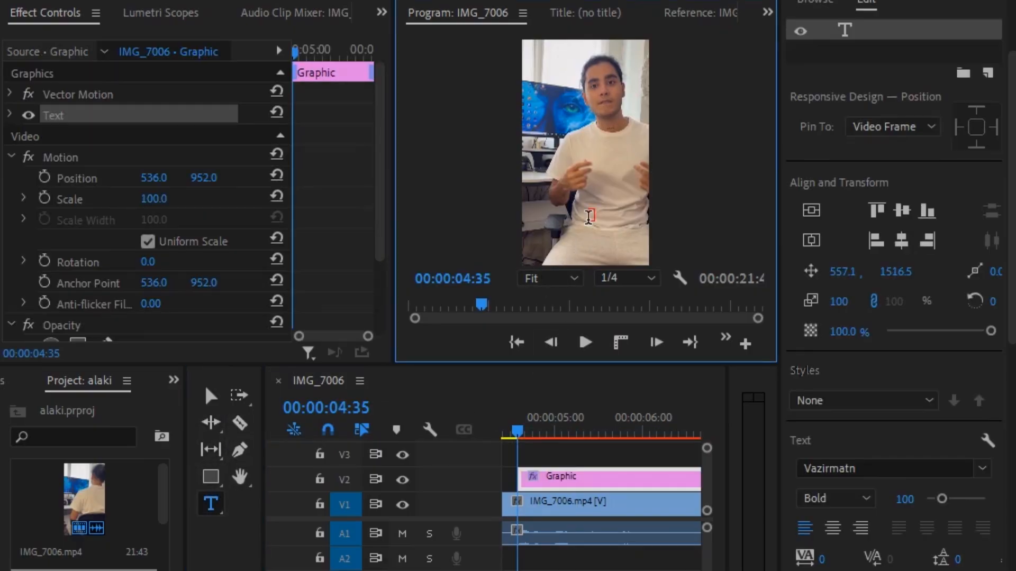
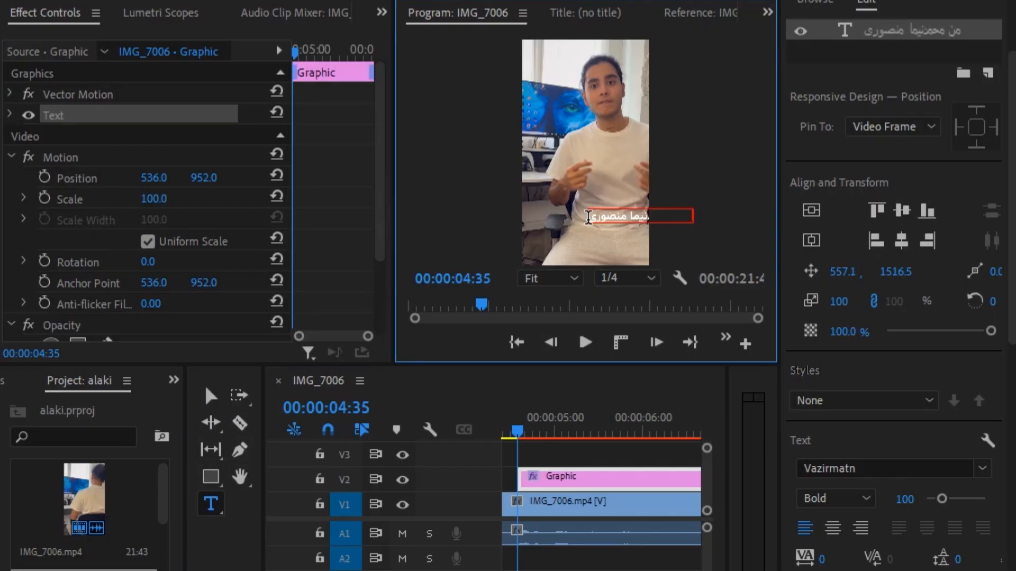
type(" هستم")
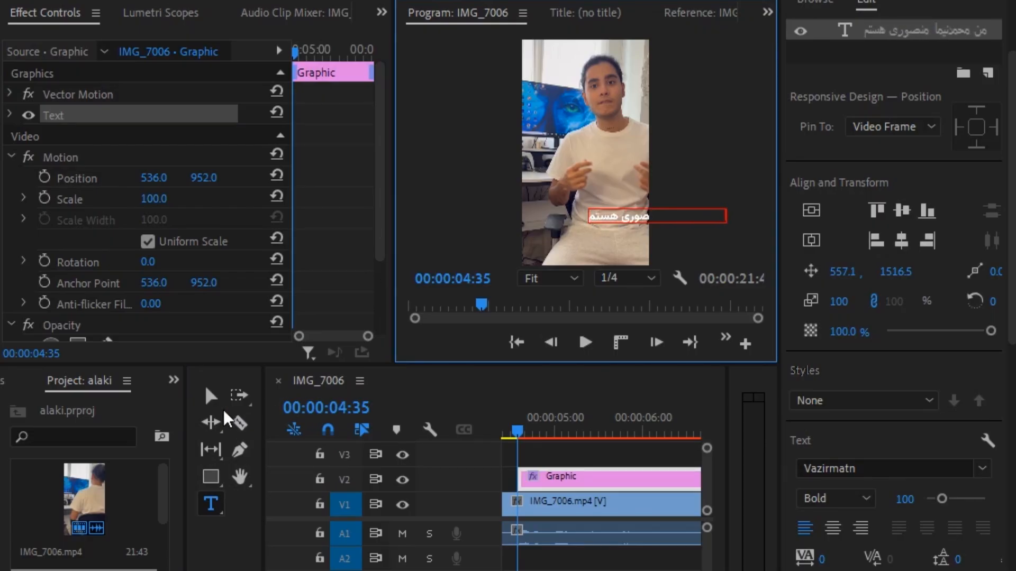
left_click(211, 396)
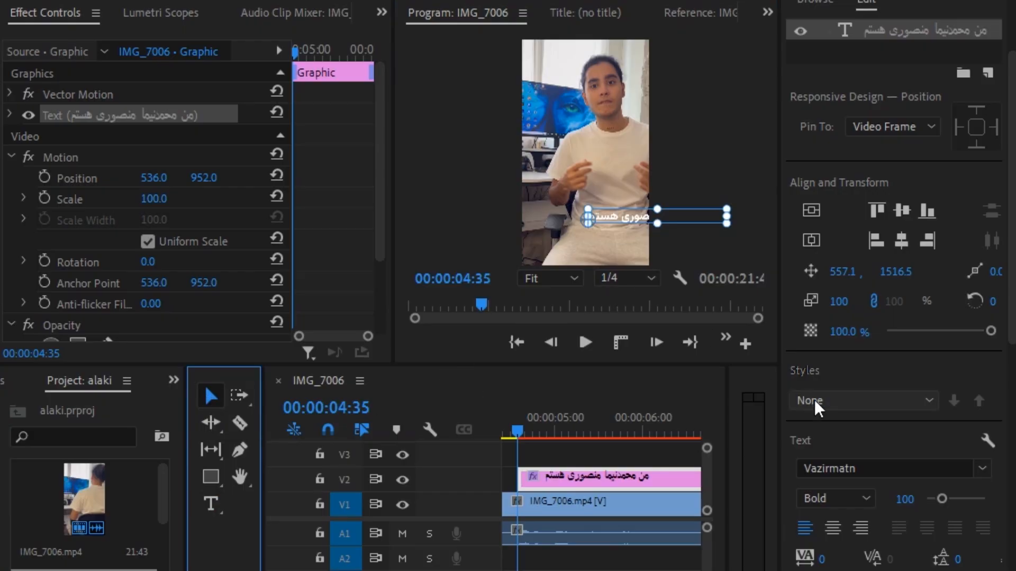
Scale the caption down slightly, move it low in the frame and centre it horizontally
left_click_drag(727, 209, 708, 212)
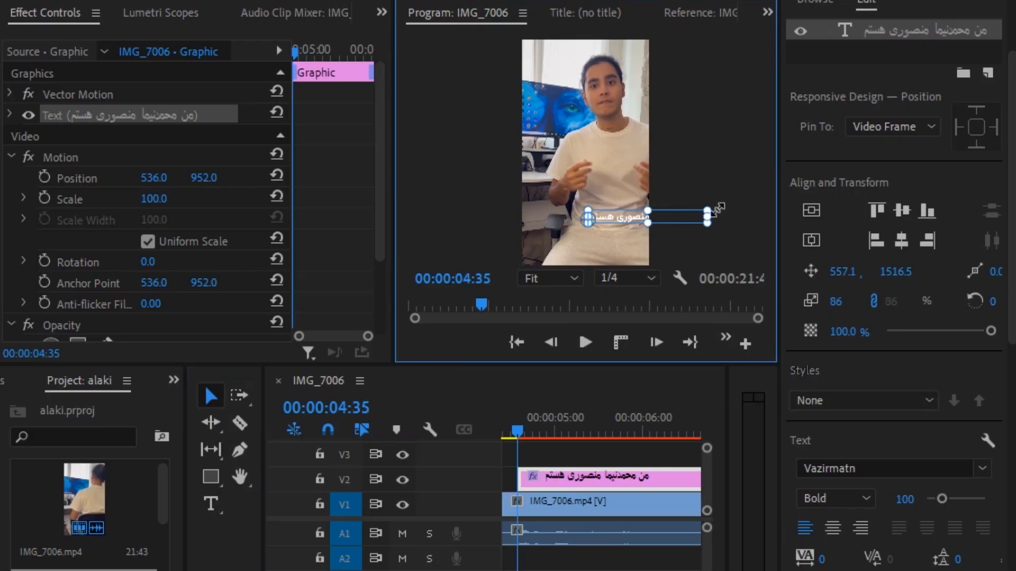
left_click_drag(633, 220, 573, 231)
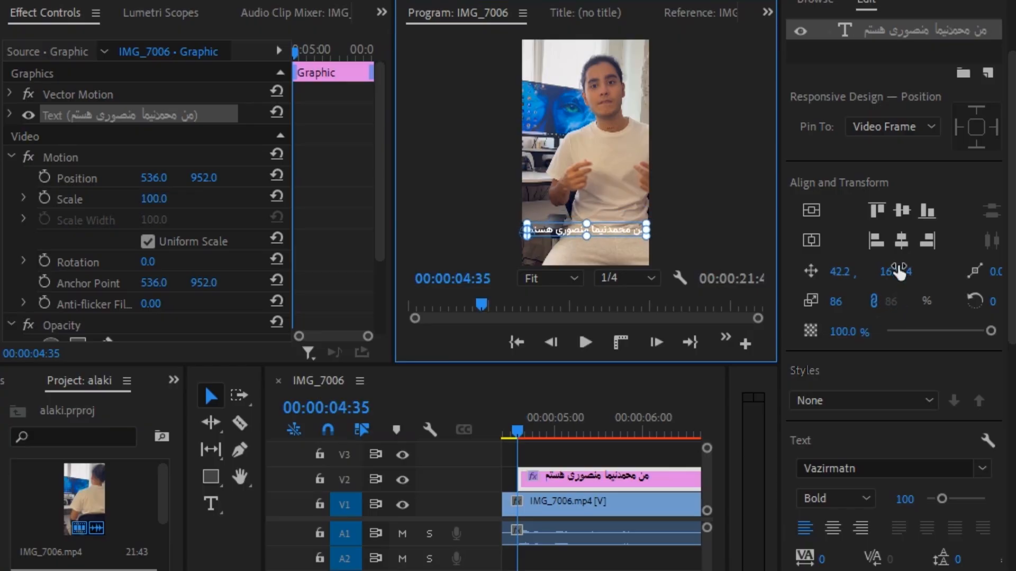
left_click(899, 242)
left_click(573, 449)
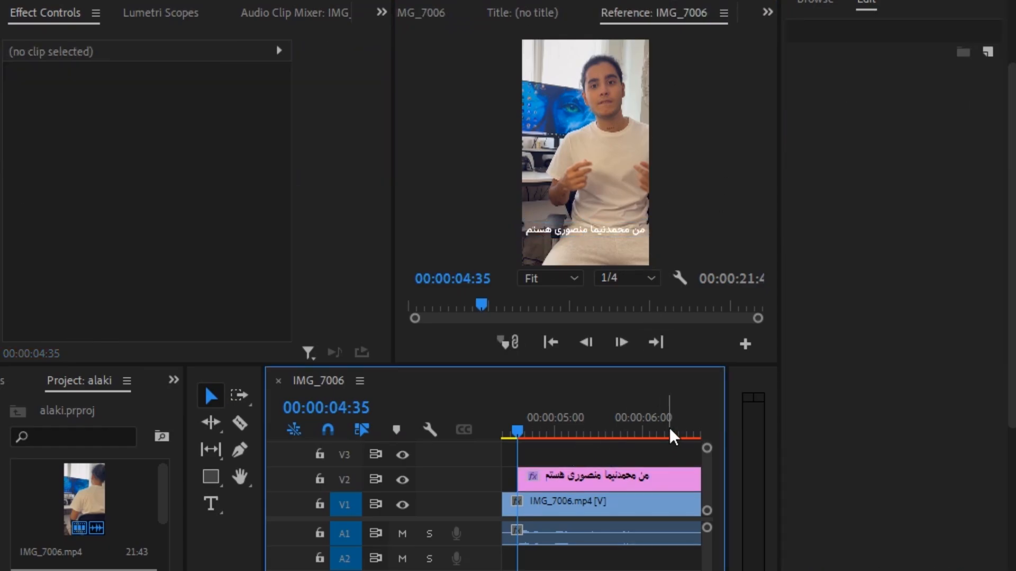
Shift the caption clip earlier so it starts around 00:00:02:35, when the speaker begins
key("space")
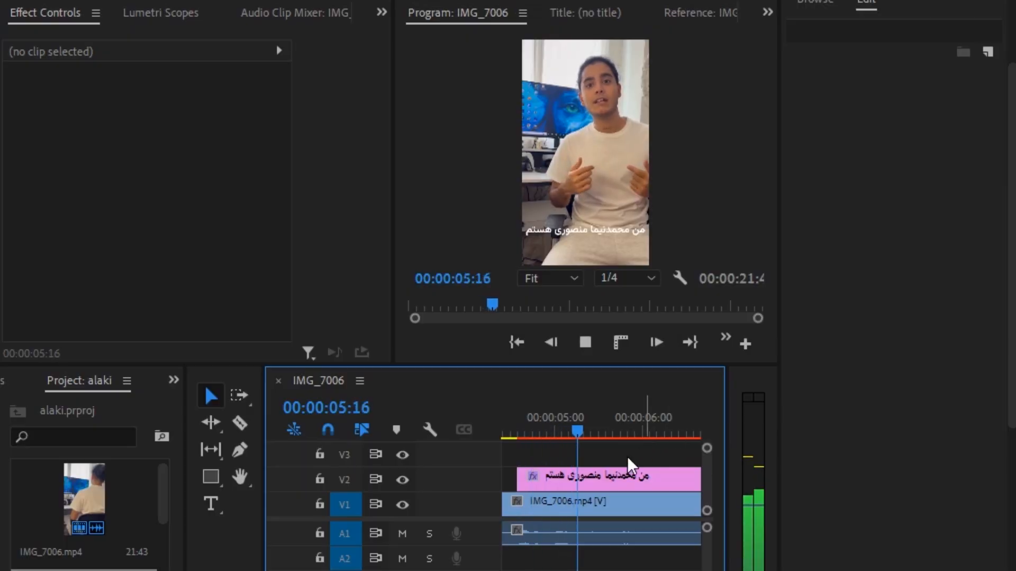
key("space")
left_click_drag(585, 432, 534, 427)
left_click_drag(680, 482, 571, 485)
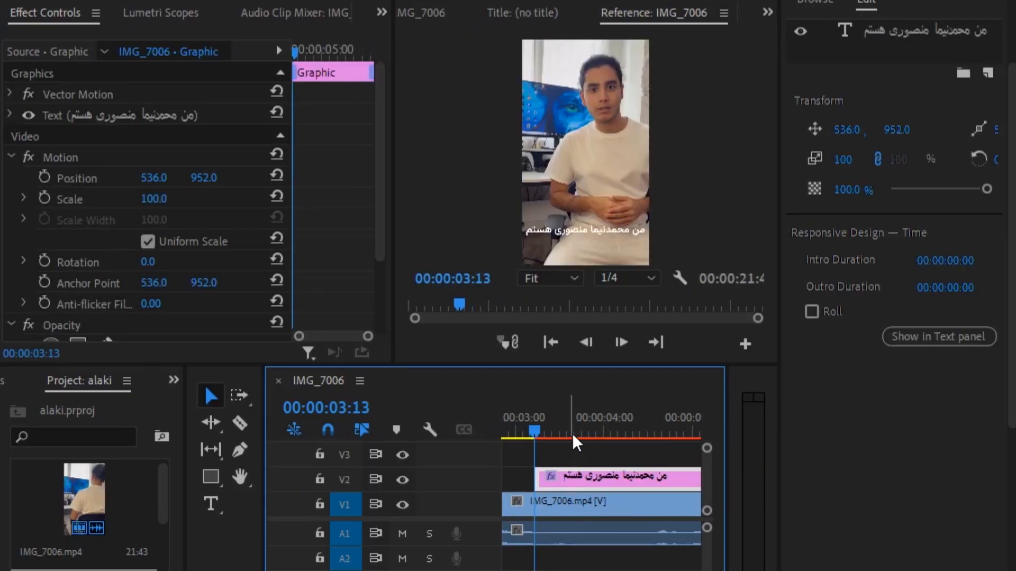
key("space")
left_click_drag(587, 429, 507, 429)
key("space")
left_click_drag(629, 471, 575, 476)
key("space")
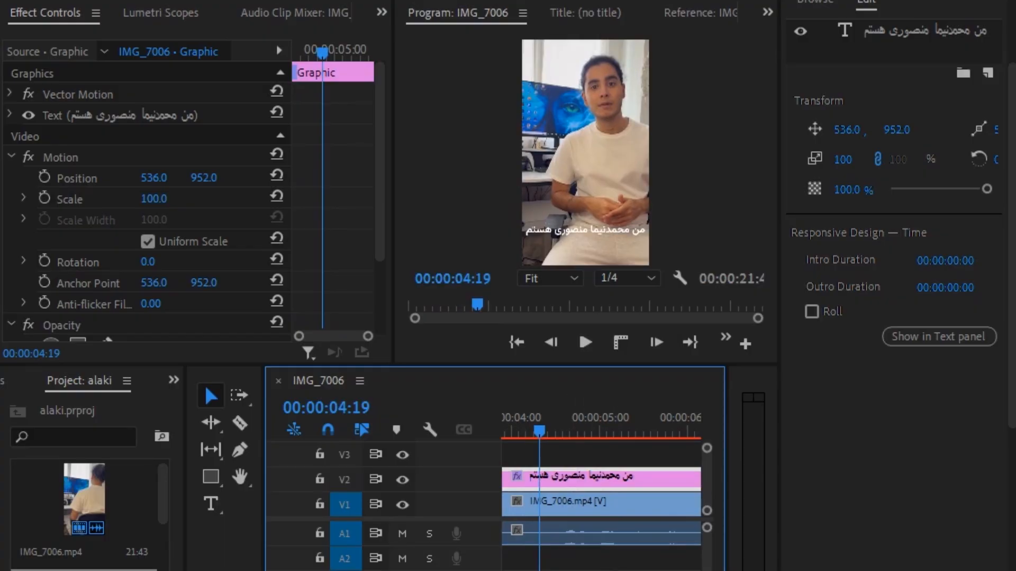
Trim the caption's end to 00:00:04:19, check playback, and move the clip up to V3
key("equal")
key("equal")
key("minus")
key("minus")
key("minus")
key("minus")
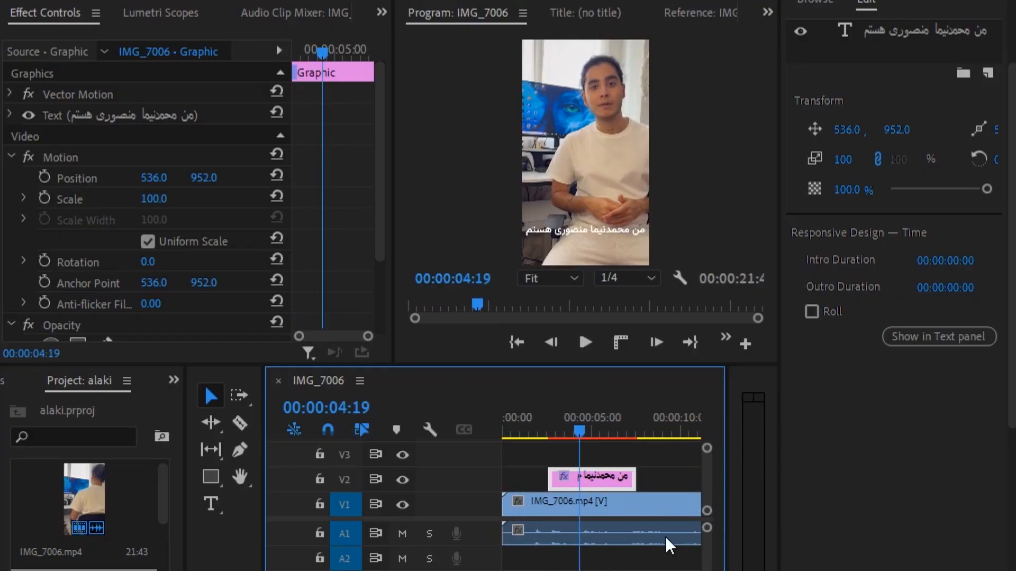
left_click_drag(629, 478, 578, 479)
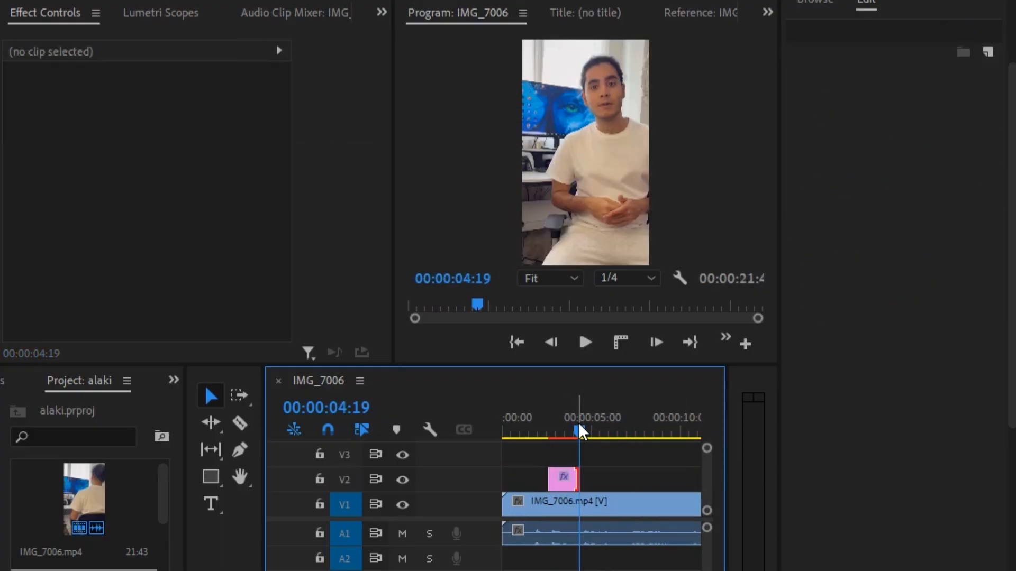
left_click(544, 433)
key("space")
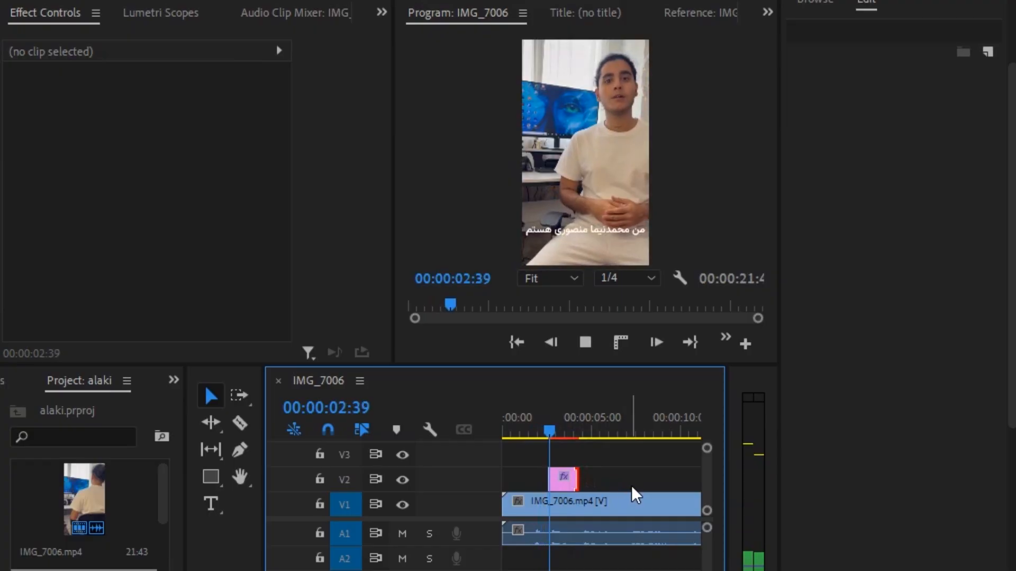
key("space")
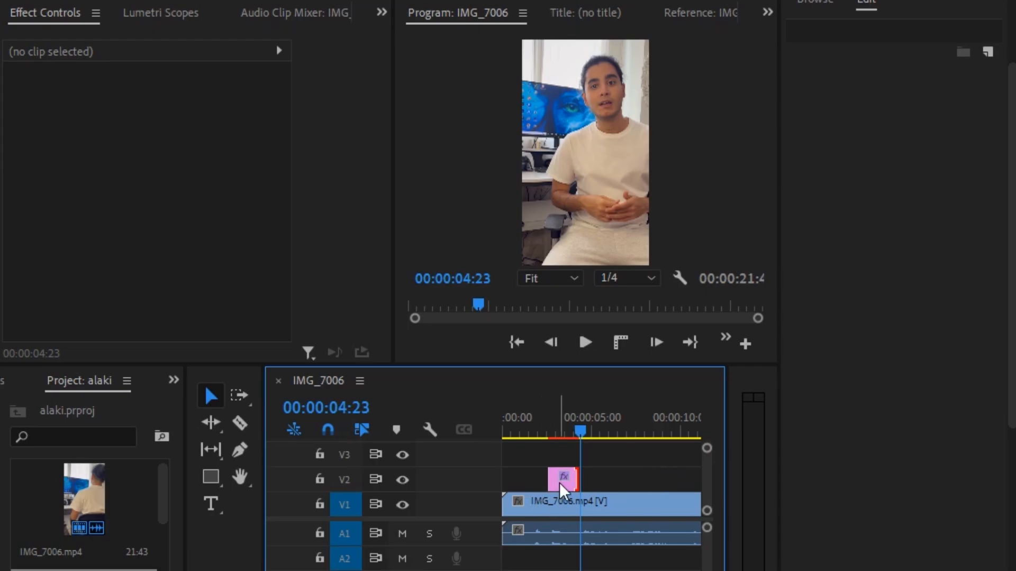
left_click_drag(560, 479, 562, 468)
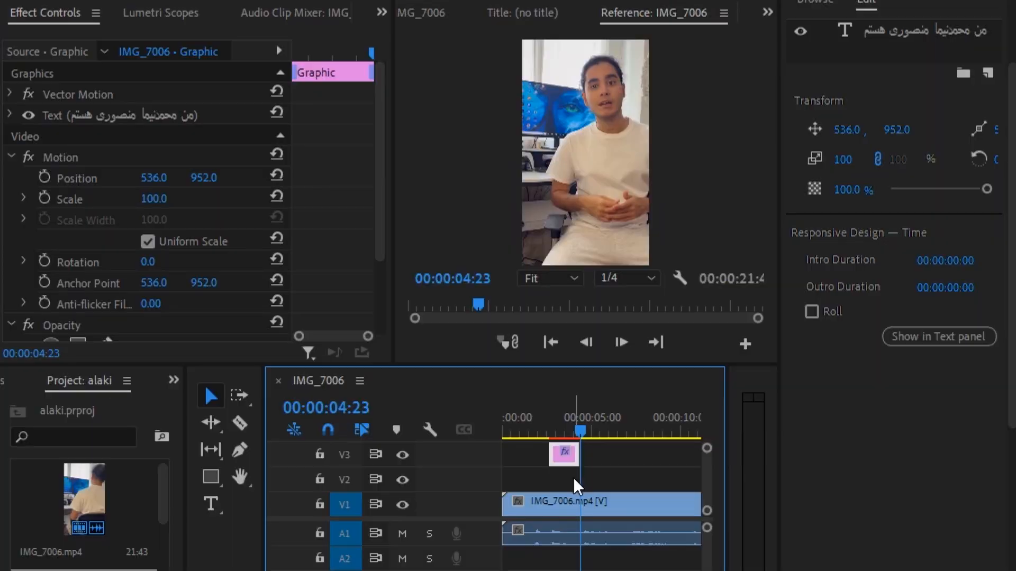
Draw a small purple rectangle beside the caption's first word at 00:00:02:41
left_click(573, 477)
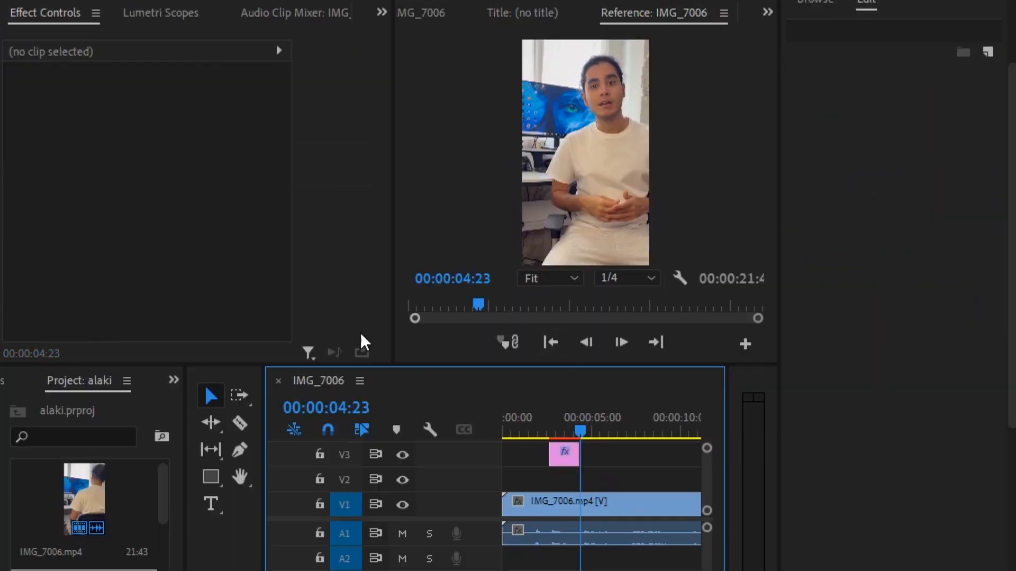
left_click(209, 479)
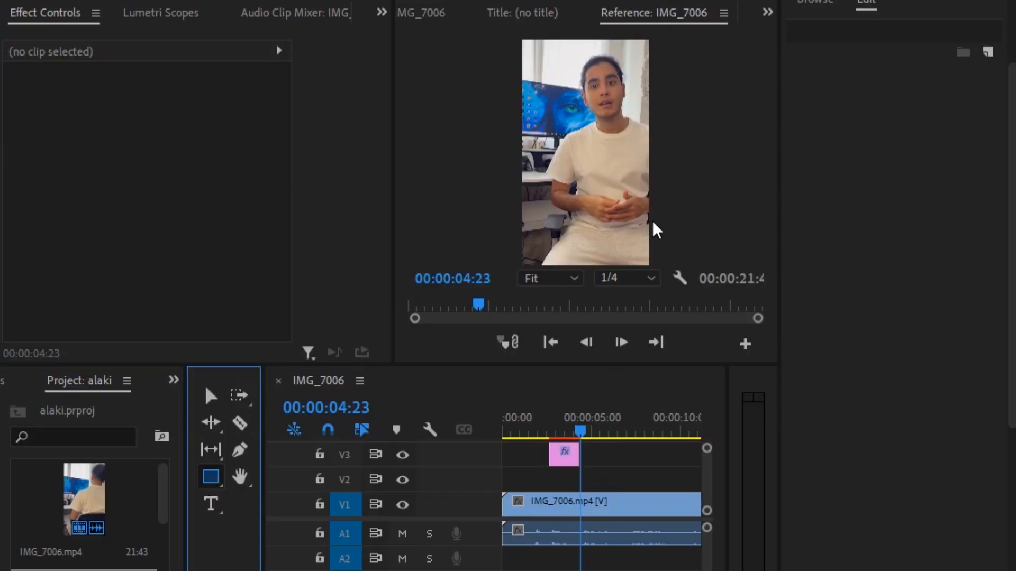
left_click_drag(585, 437, 545, 420)
left_click_drag(616, 365, 612, 469)
Enlarge the purple box so it surrounds the caption's first word
left_click(654, 316)
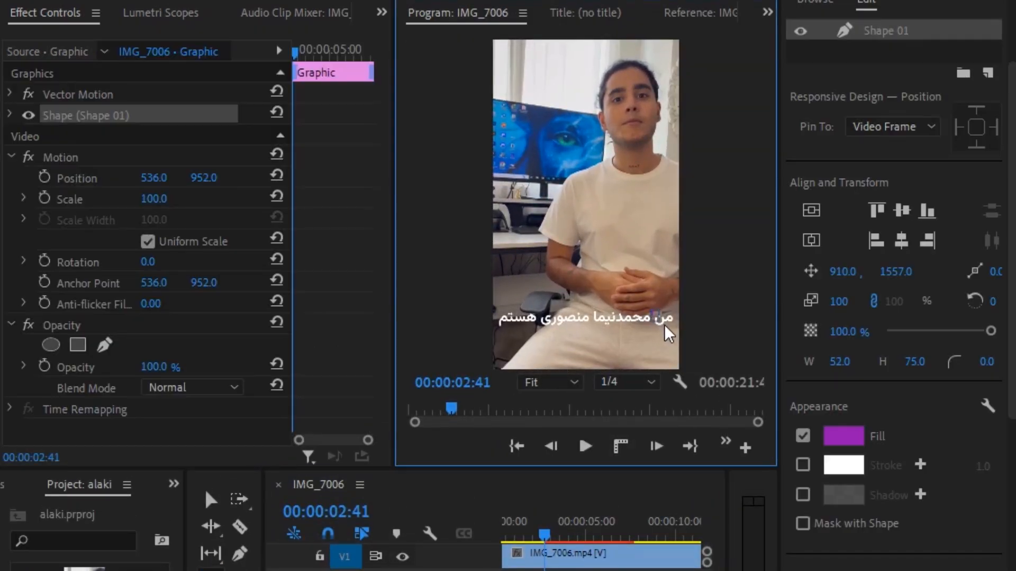
left_click_drag(664, 325, 676, 329)
left_click_drag(648, 468, 649, 320)
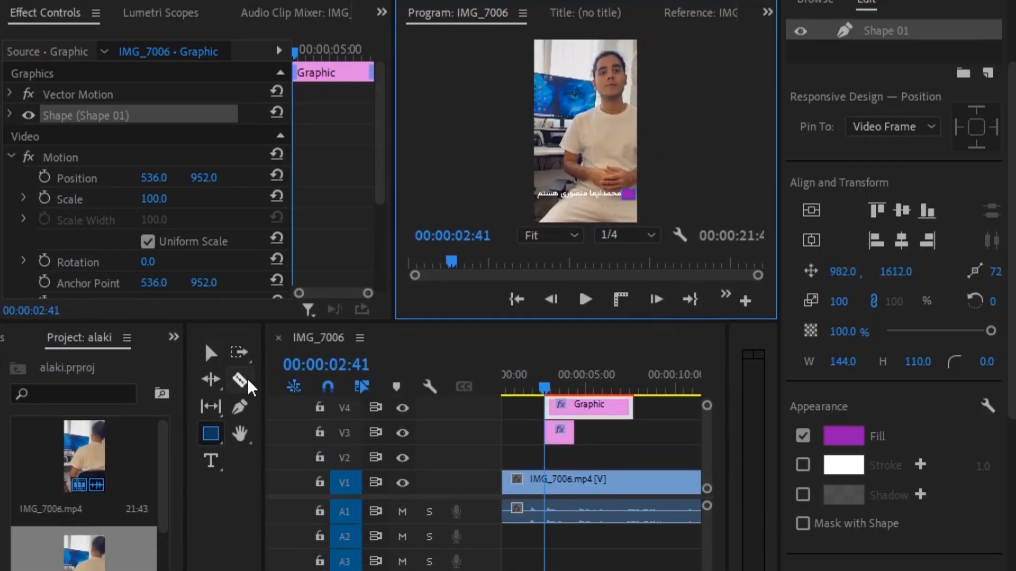
Set the highlight graphic's Motion Position X to 539 in Effect Controls
left_click(210, 353)
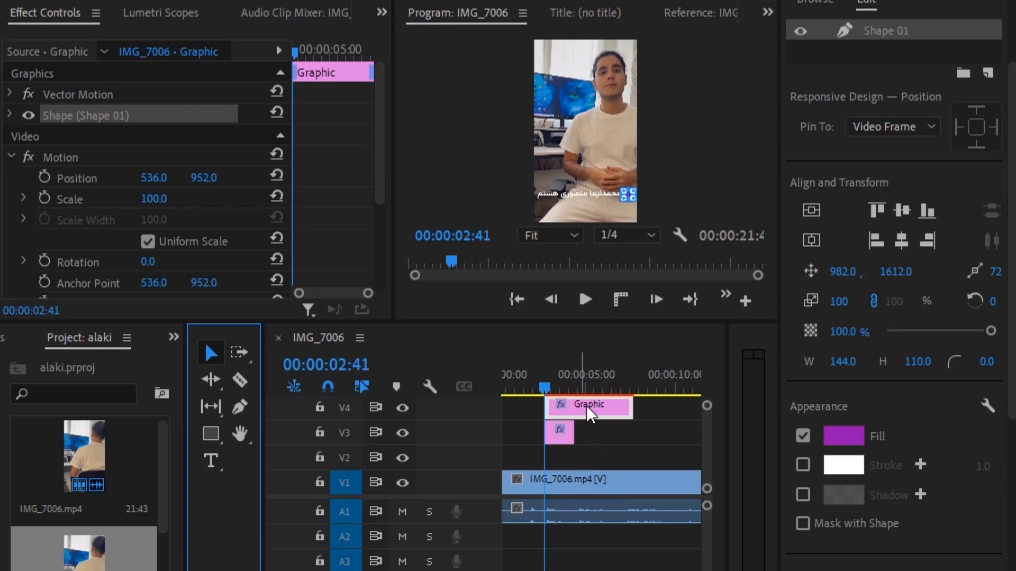
left_click(557, 112)
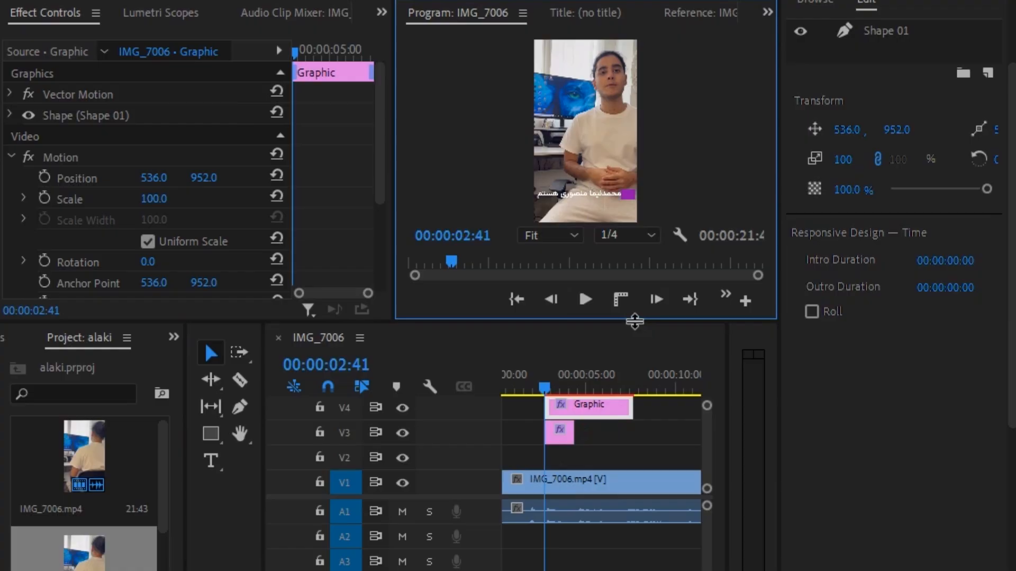
left_click_drag(634, 321, 619, 371)
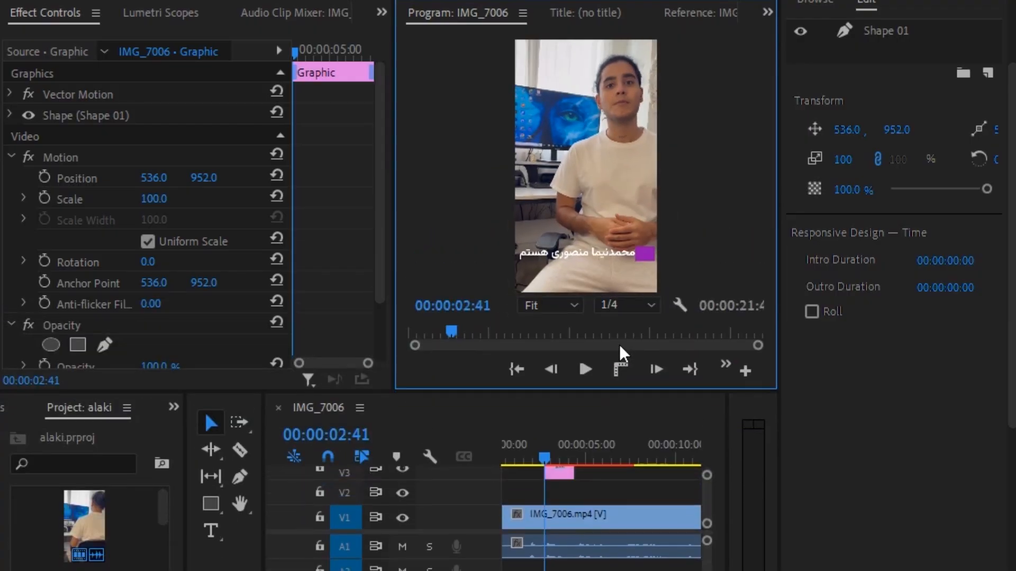
mouse_move(159, 180)
left_mouse_down()
mouse_move(3, 180)
mouse_move(164, 183)
left_mouse_up()
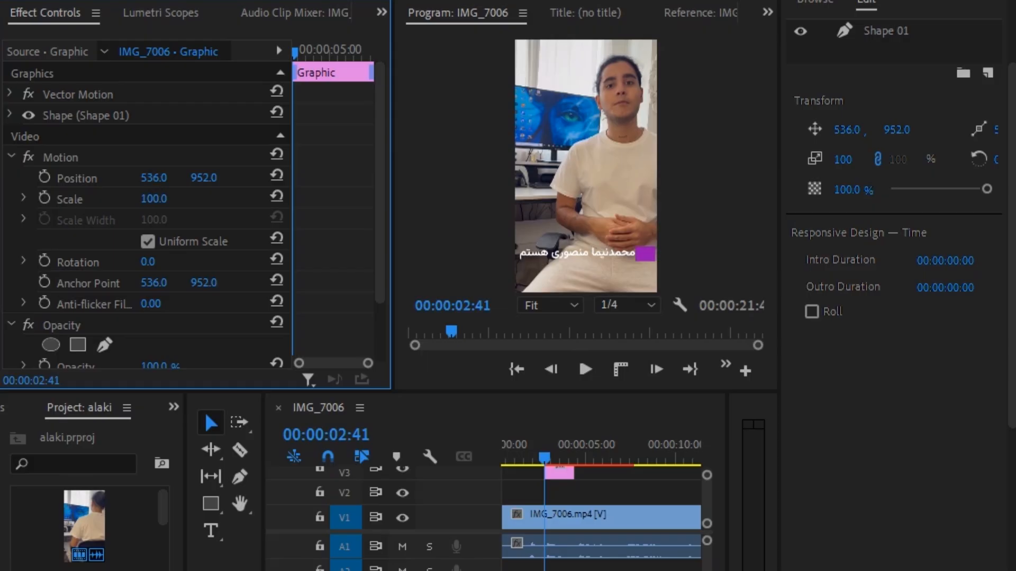
left_click(153, 178)
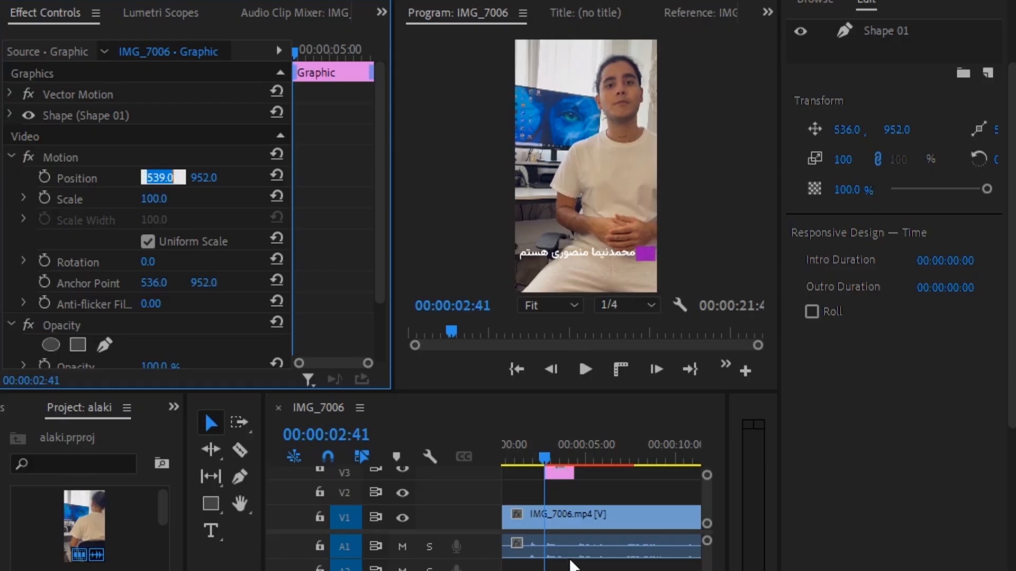
left_click(605, 494)
left_click_drag(601, 388, 587, 290)
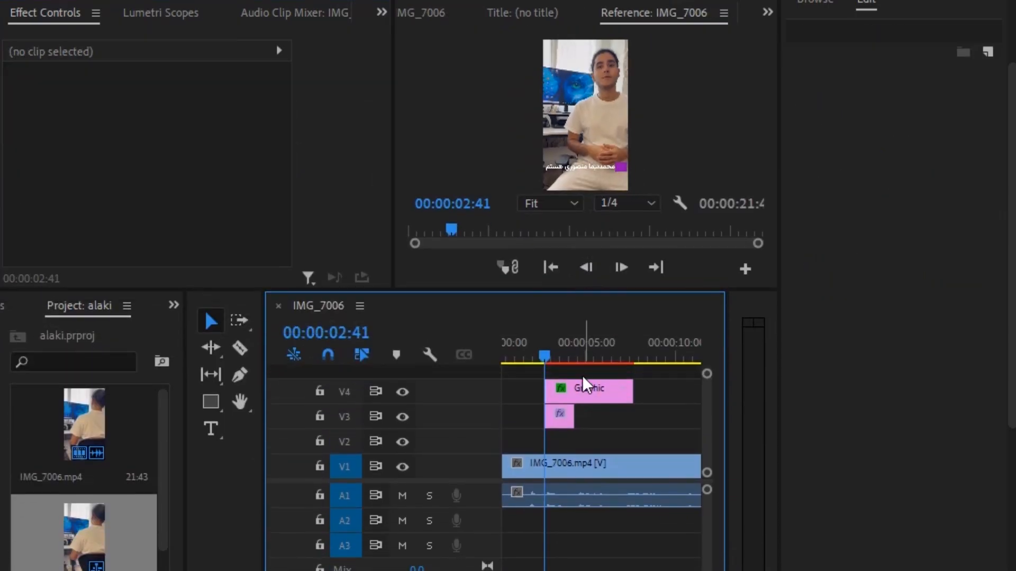
Move the Graphic clip from V4 down to V2, beneath the V3 caption clip
left_click_drag(577, 397, 609, 445)
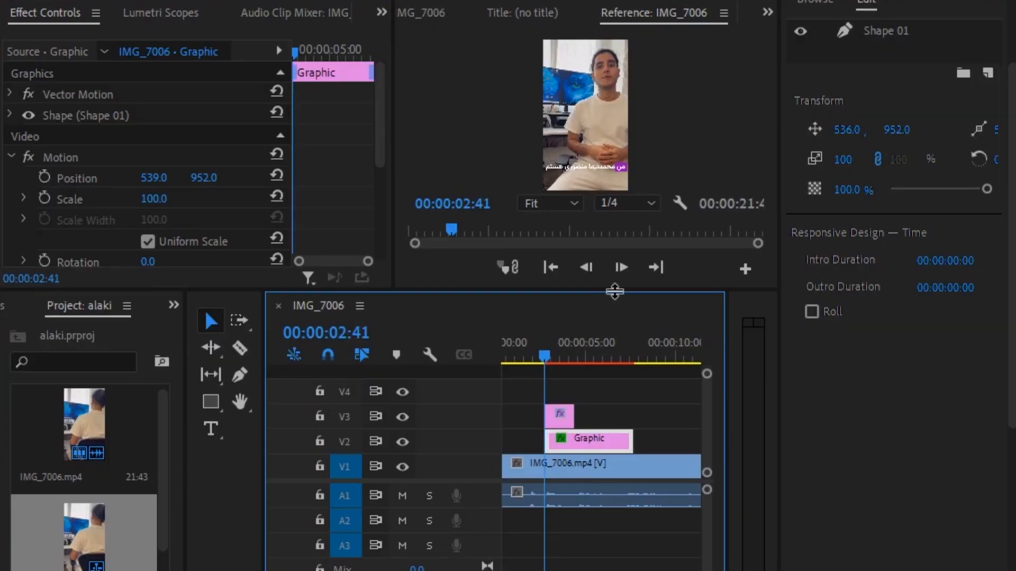
left_click_drag(617, 290, 616, 436)
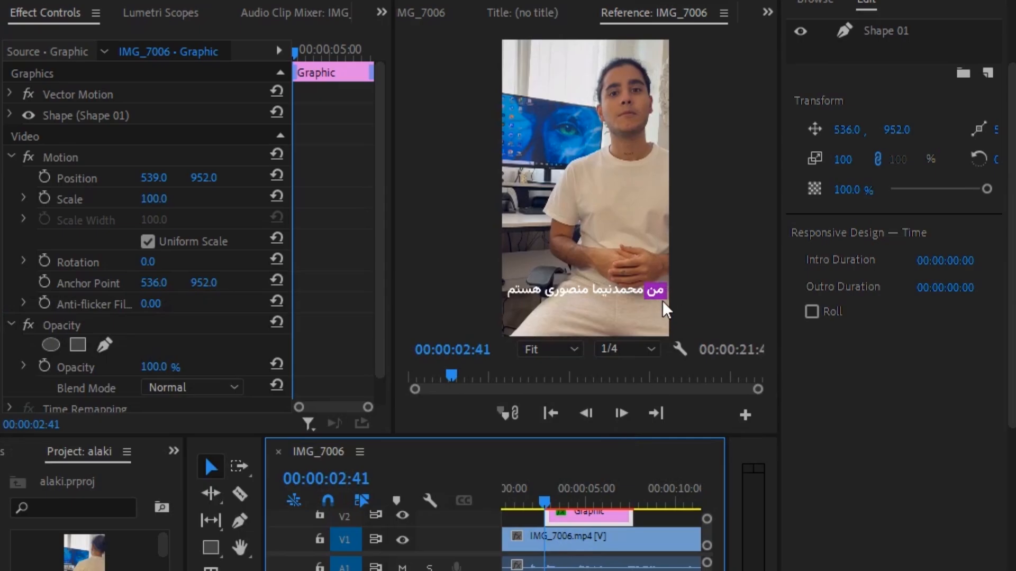
left_click_drag(638, 437, 641, 363)
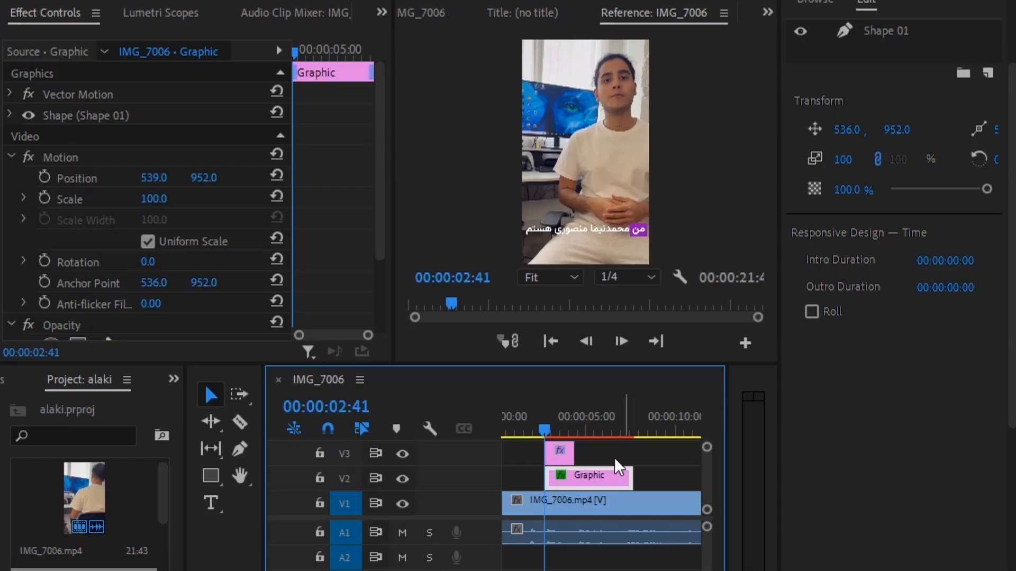
Trim the Graphic clip's end to match the caption and play back to check
left_click_drag(629, 476, 573, 478)
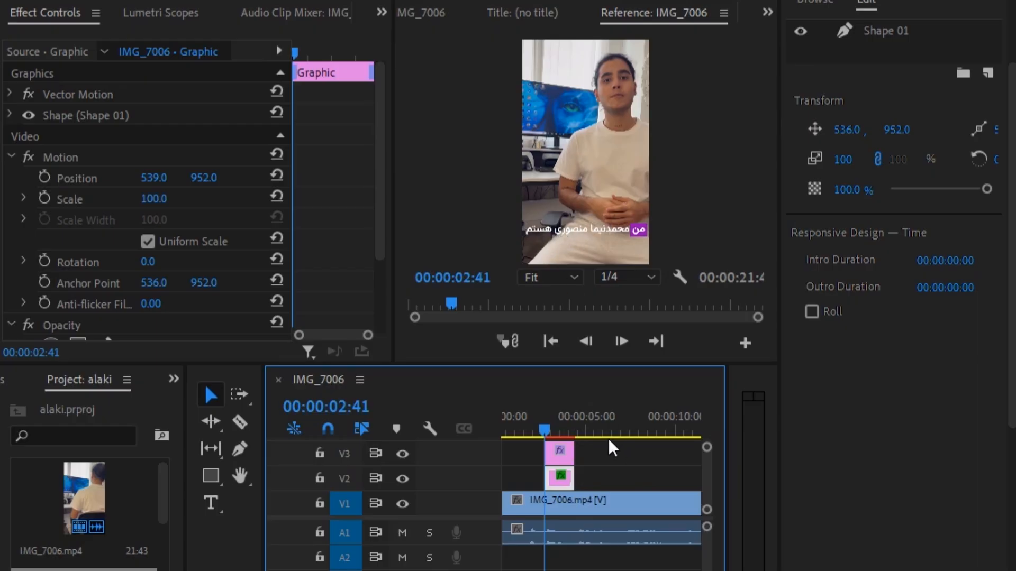
key("space")
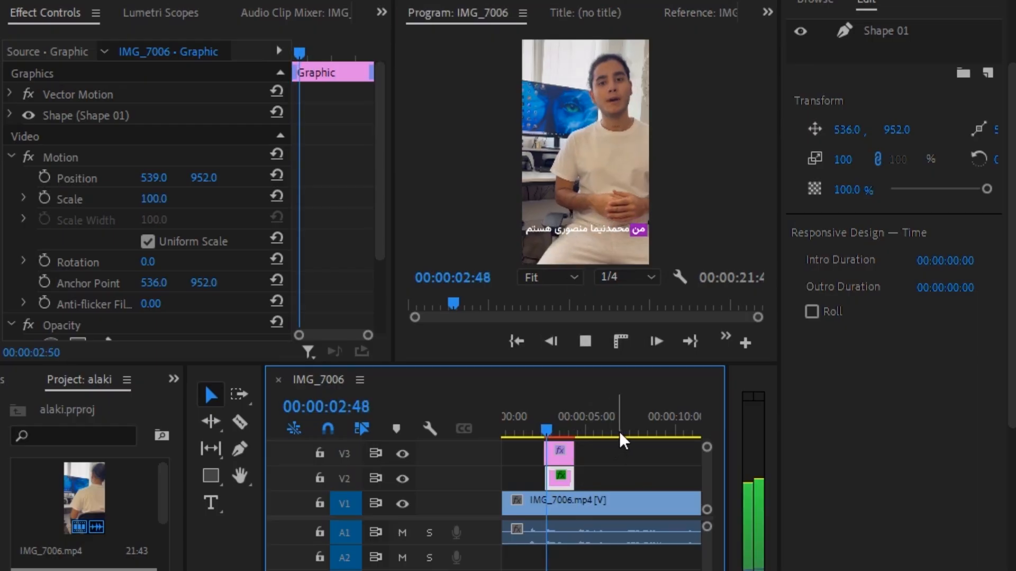
key("space")
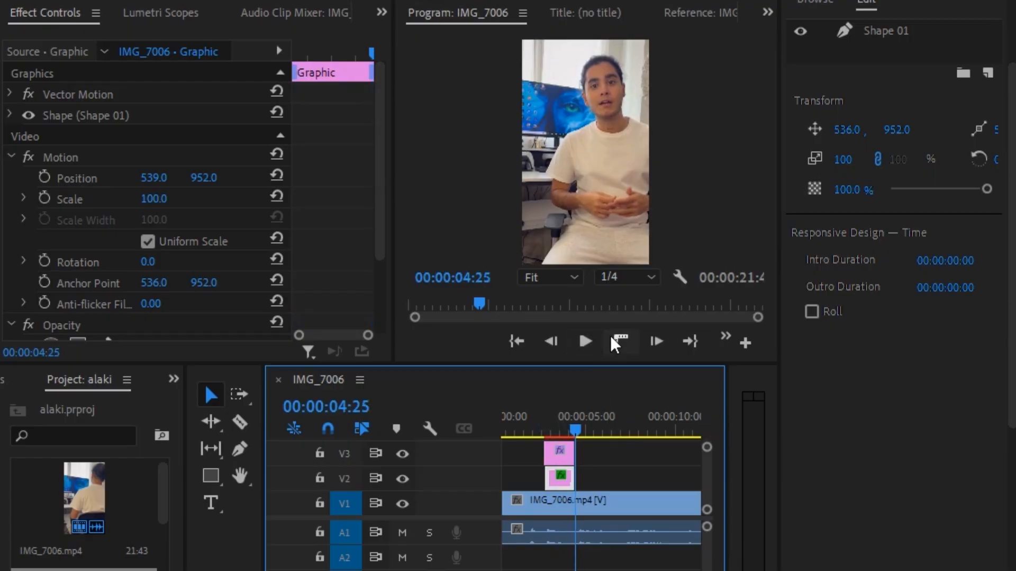
left_click_drag(573, 424, 541, 426)
left_click(516, 474)
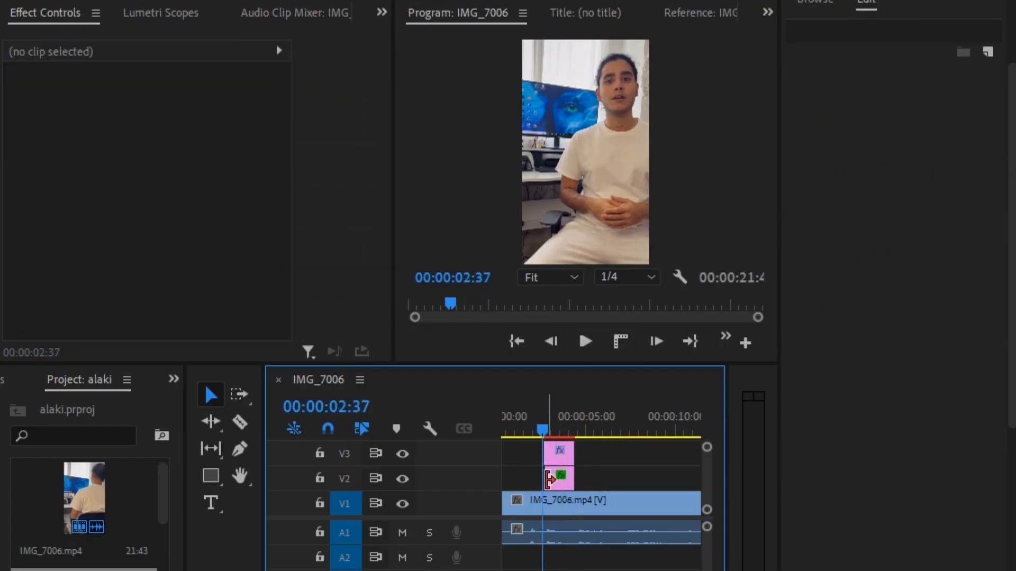
Trim the Graphic clip's start to line up with the caption's start
left_click_drag(546, 479, 544, 479)
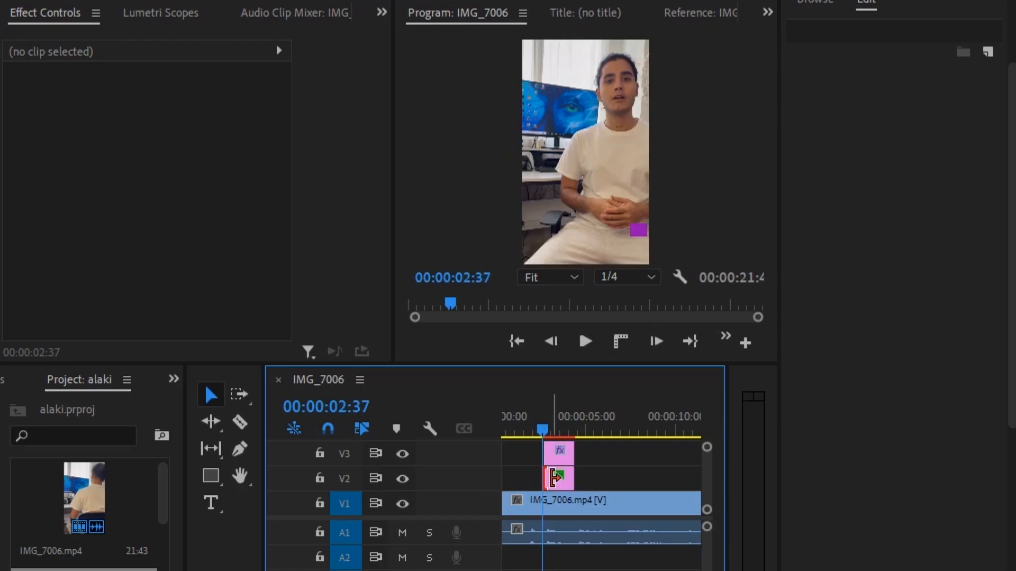
left_click_drag(541, 423, 553, 429)
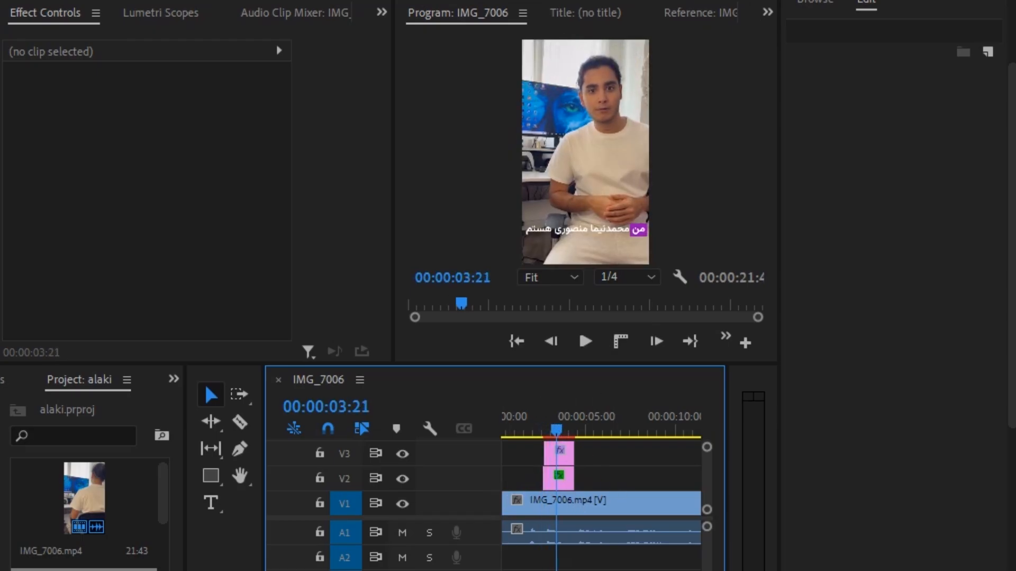
key("equal")
key("equal")
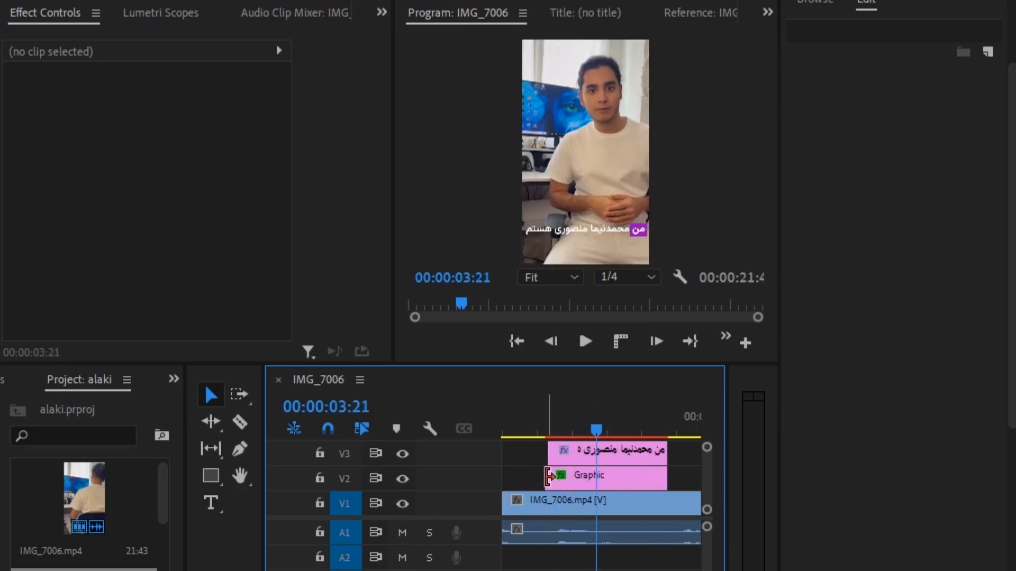
left_click_drag(545, 478, 549, 478)
left_click_drag(596, 429, 539, 430)
Select the Graphic clip and bring back the Effect Controls panel
double_click(571, 478)
left_click(379, 12)
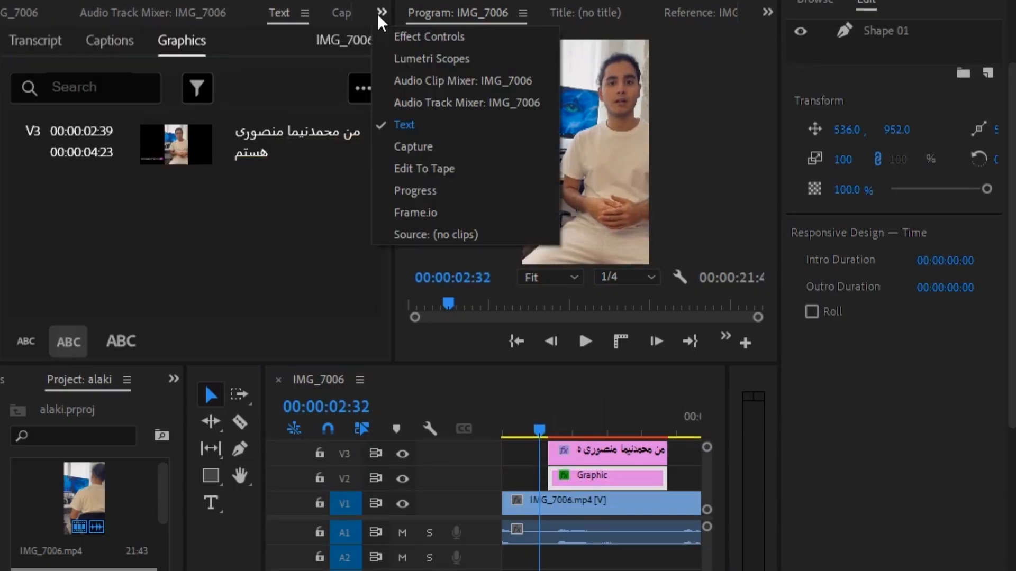
left_click(432, 38)
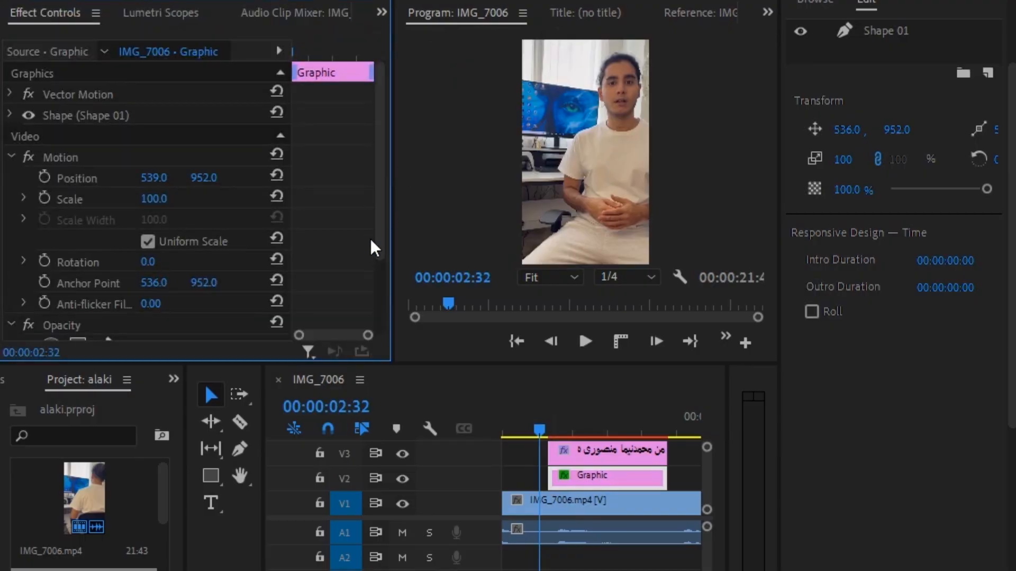
Preview the caption's start and park the playhead at 00:00:03:00
key("space")
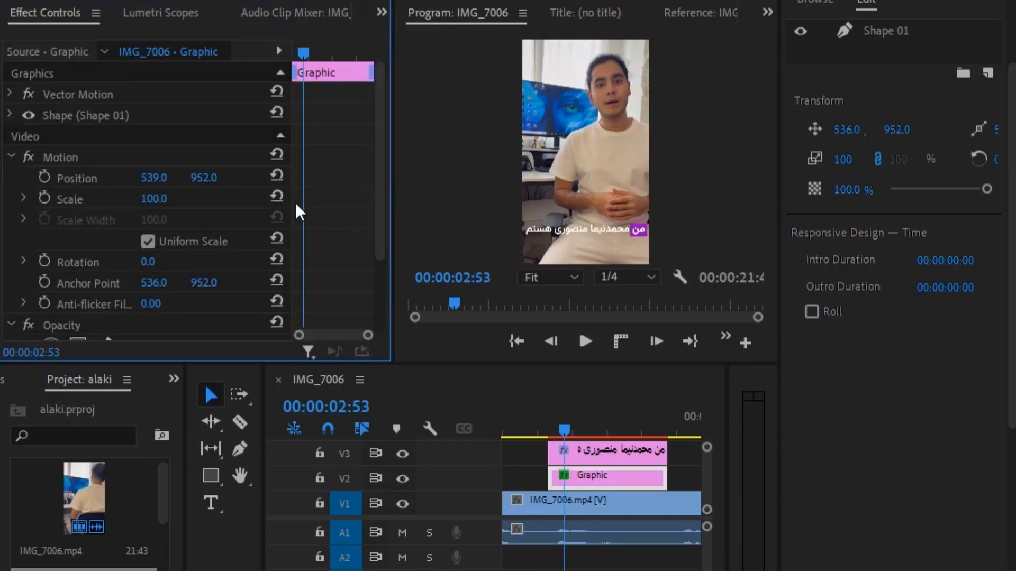
left_click_drag(581, 427, 557, 427)
left_click(549, 428)
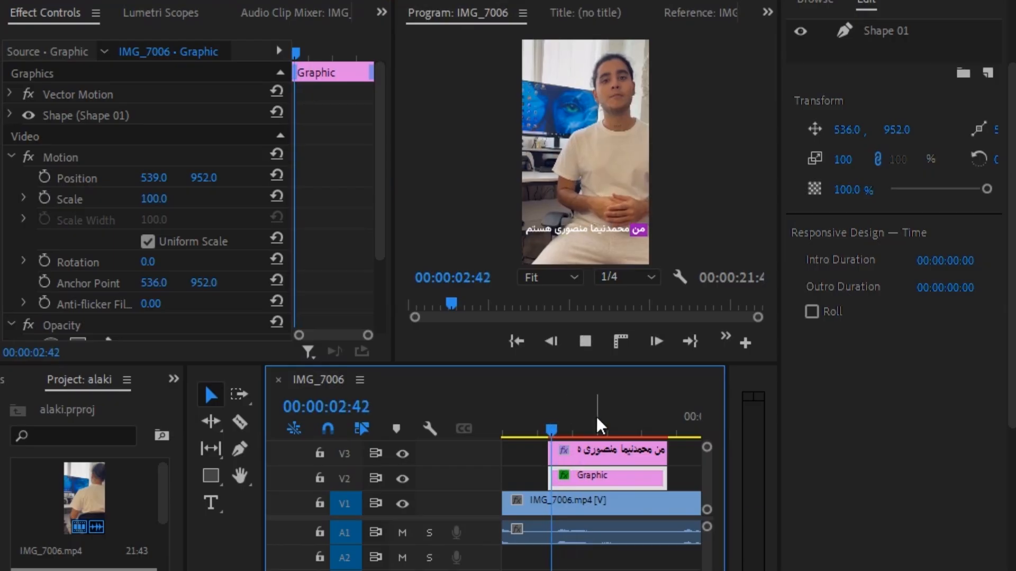
key("space")
left_click(550, 428)
key("space")
key("space")
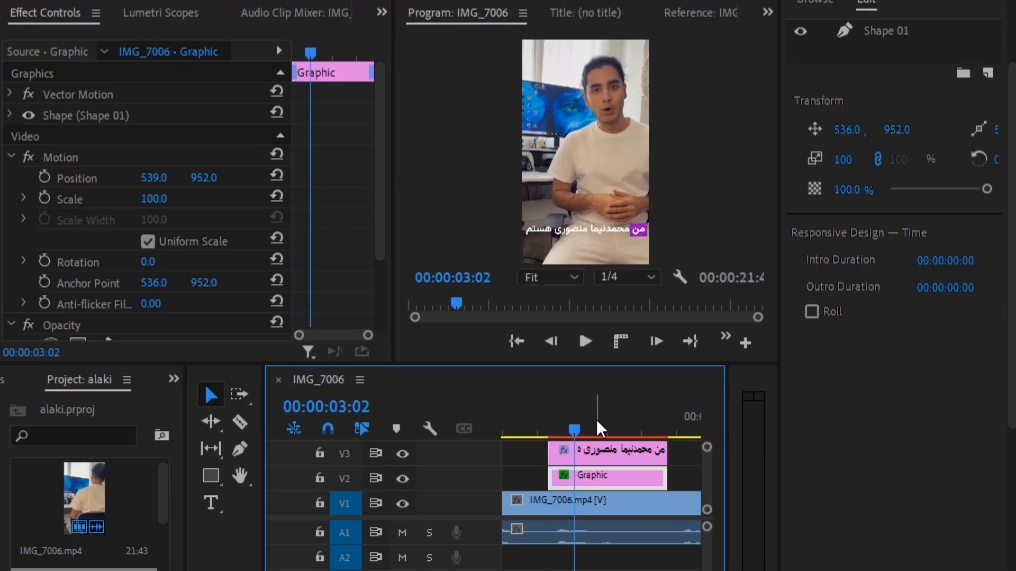
left_click(573, 426)
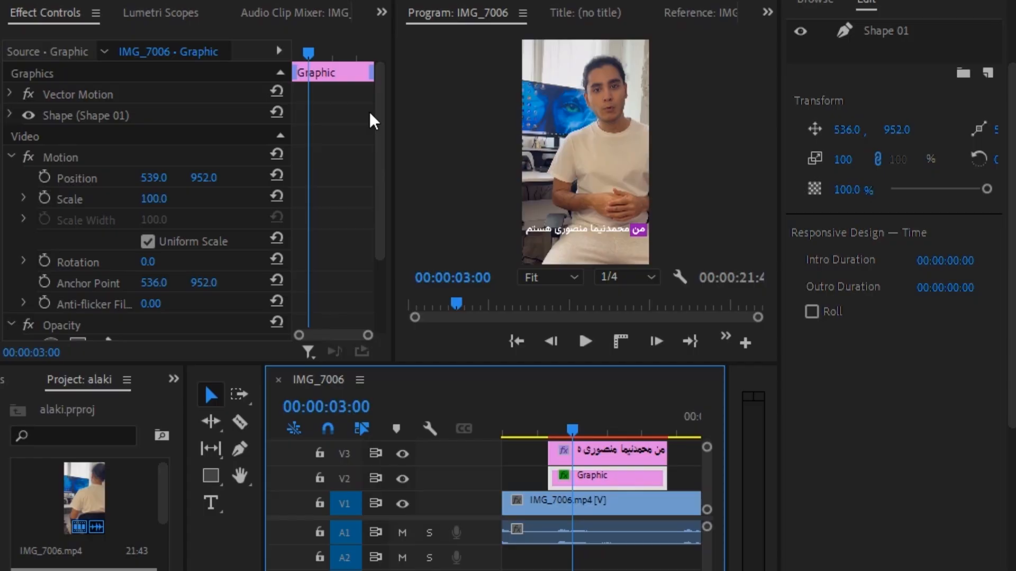
Keyframe the highlight's position and slide the box left onto the next word
left_click(44, 178)
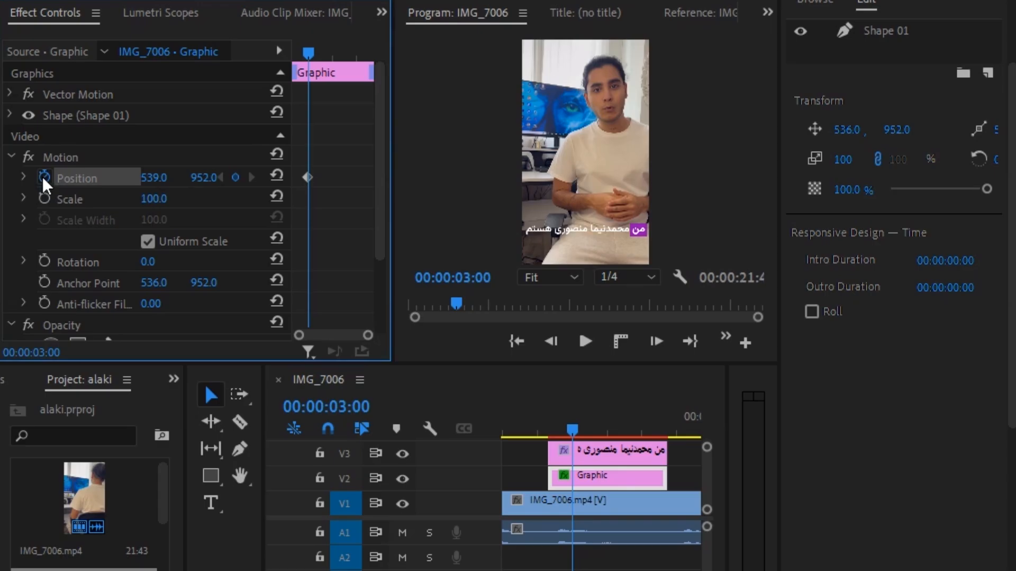
key("space")
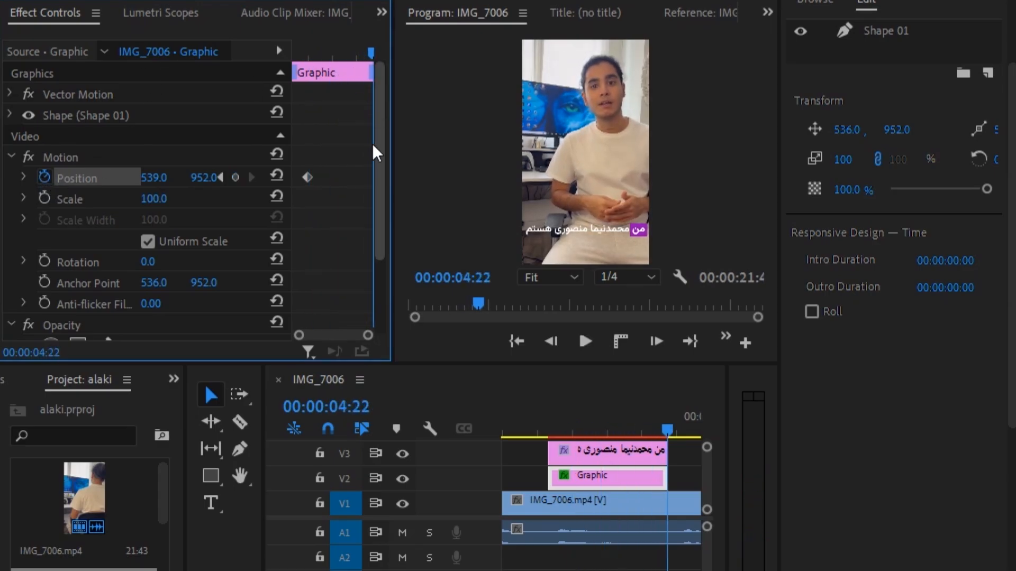
left_click_drag(157, 180, 0, 180)
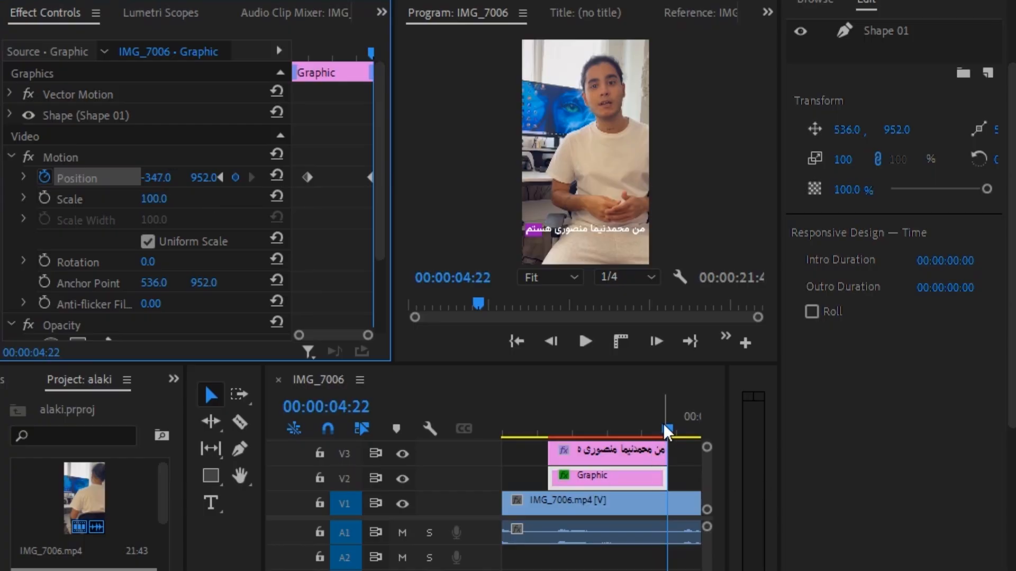
Replay the caption section from 00:00:02:37 to preview the highlight animation
left_click_drag(664, 424, 531, 425)
key("space")
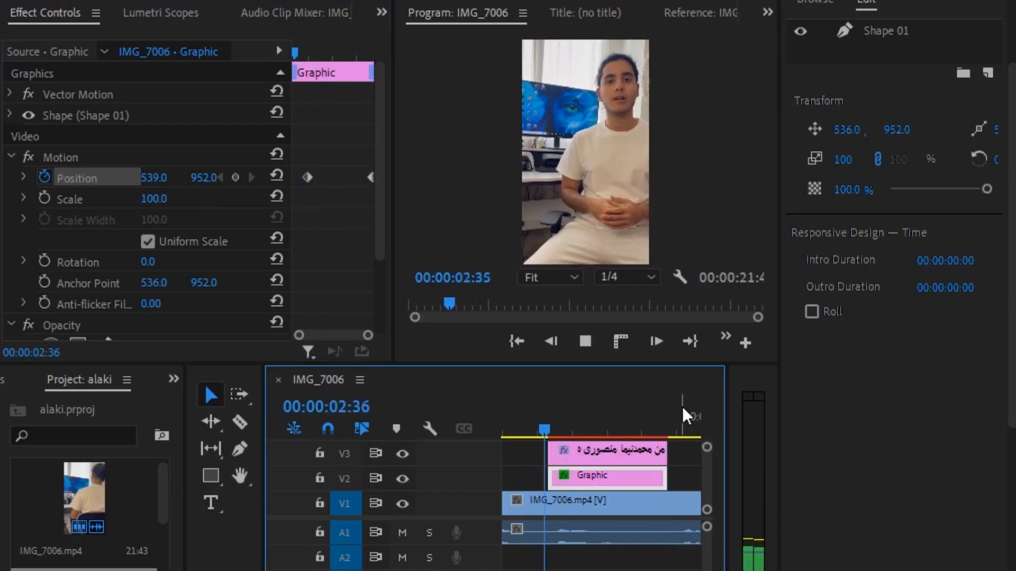
key("space")
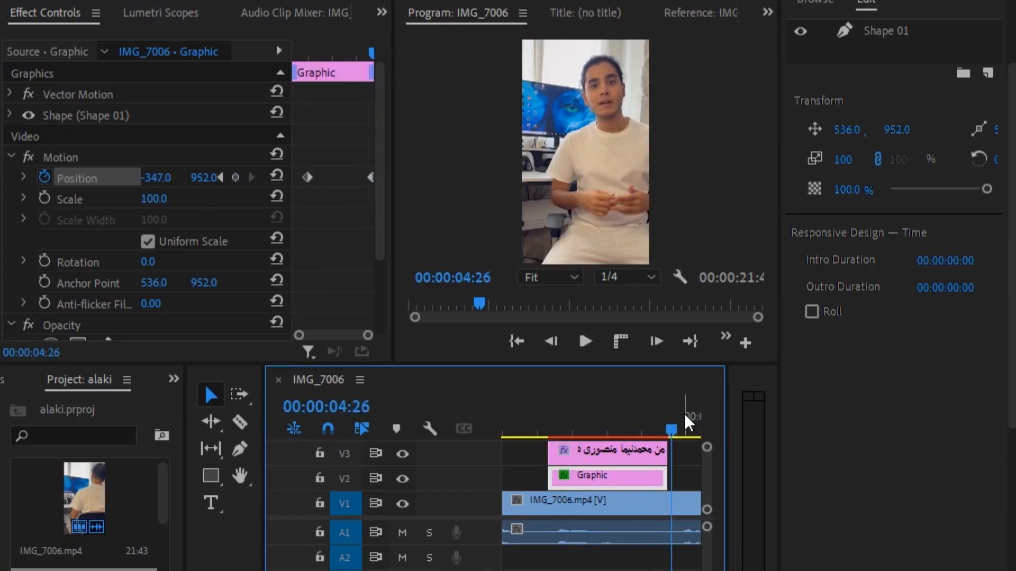
left_click_drag(670, 425, 507, 425)
key("space")
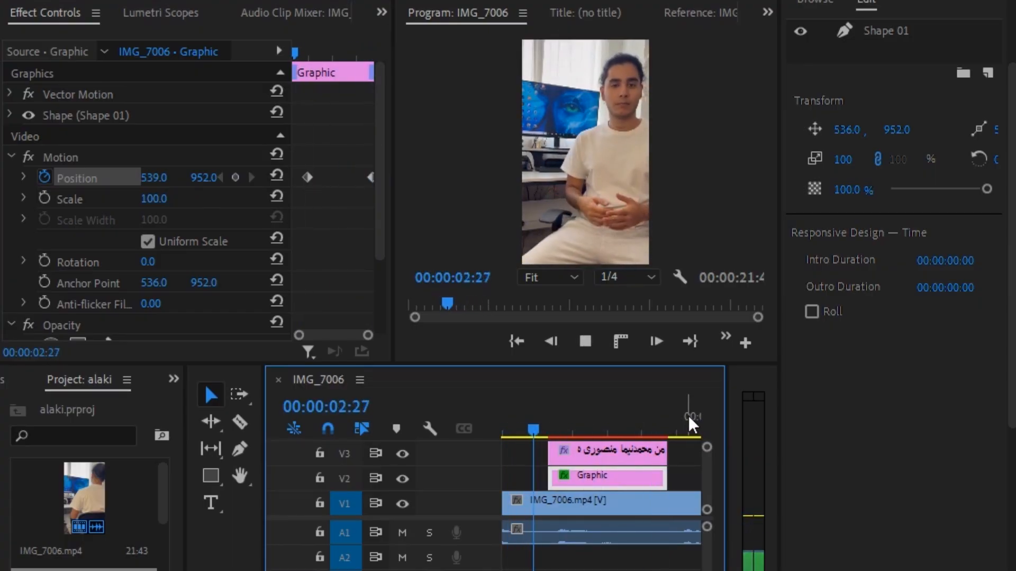
key("space")
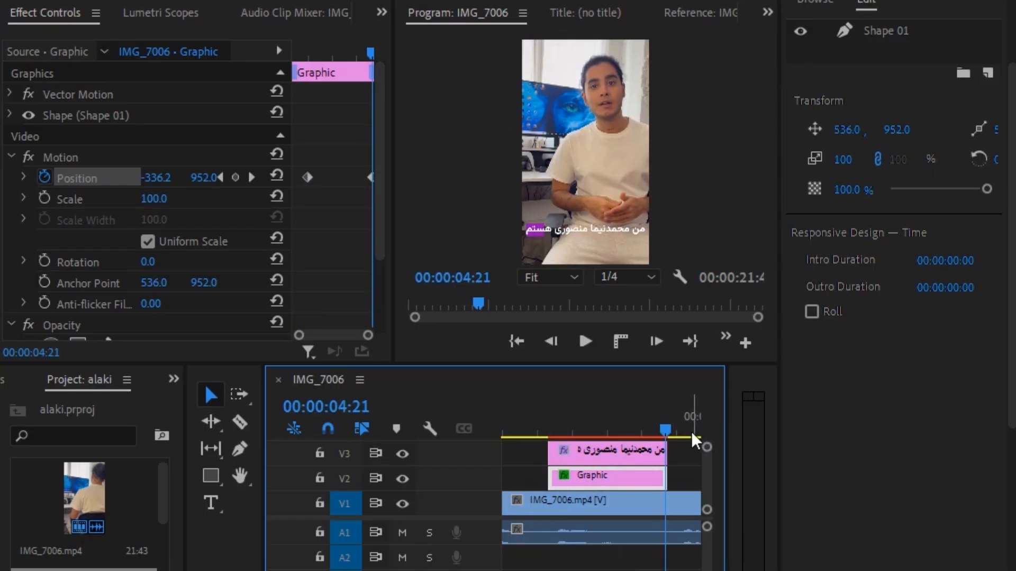
Set Shape 01's corner radius to 20 for rounded corners
left_click(889, 33)
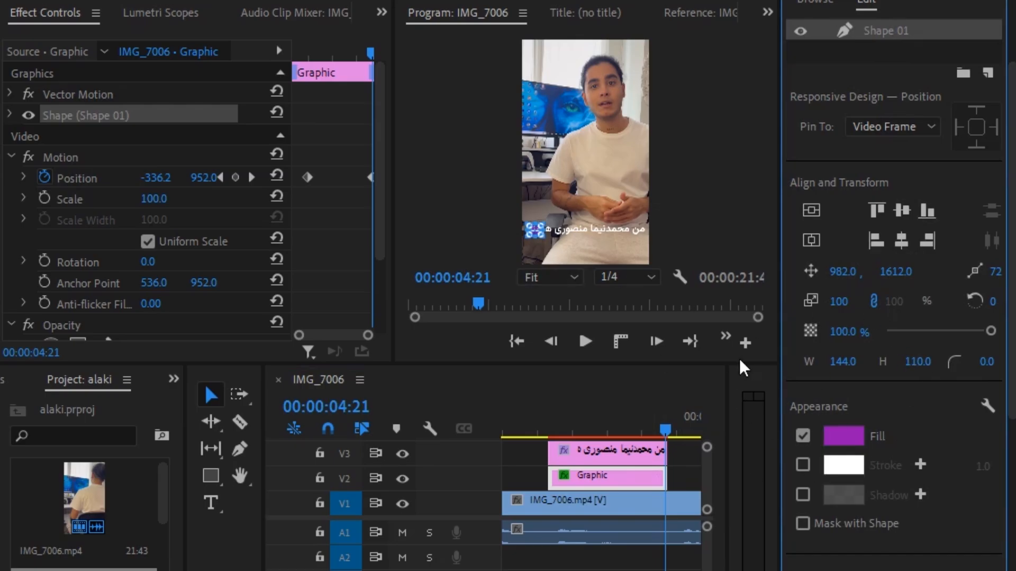
left_click(987, 361)
type("20")
key("Return")
left_click(581, 184)
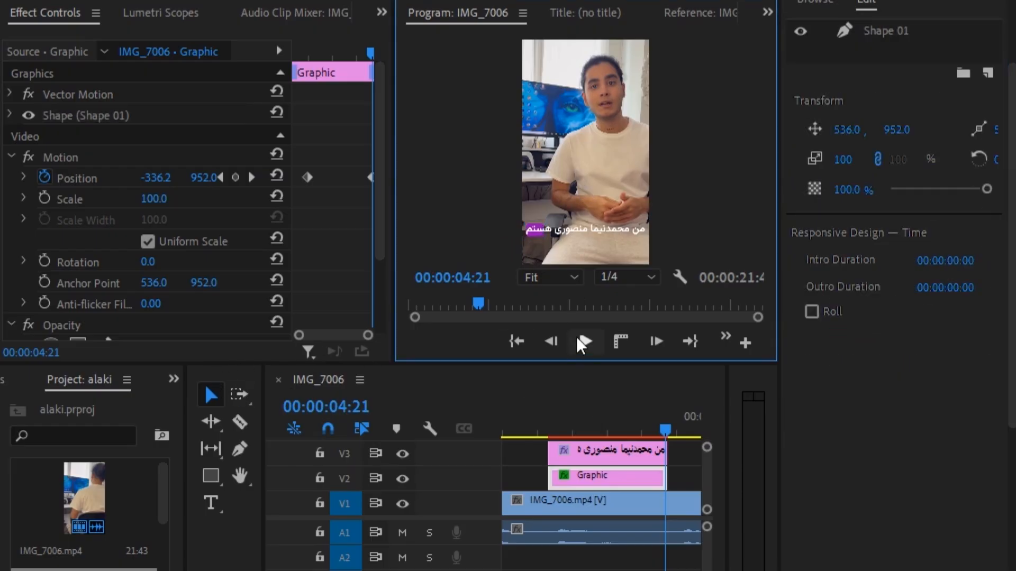
left_click_drag(672, 424, 535, 427)
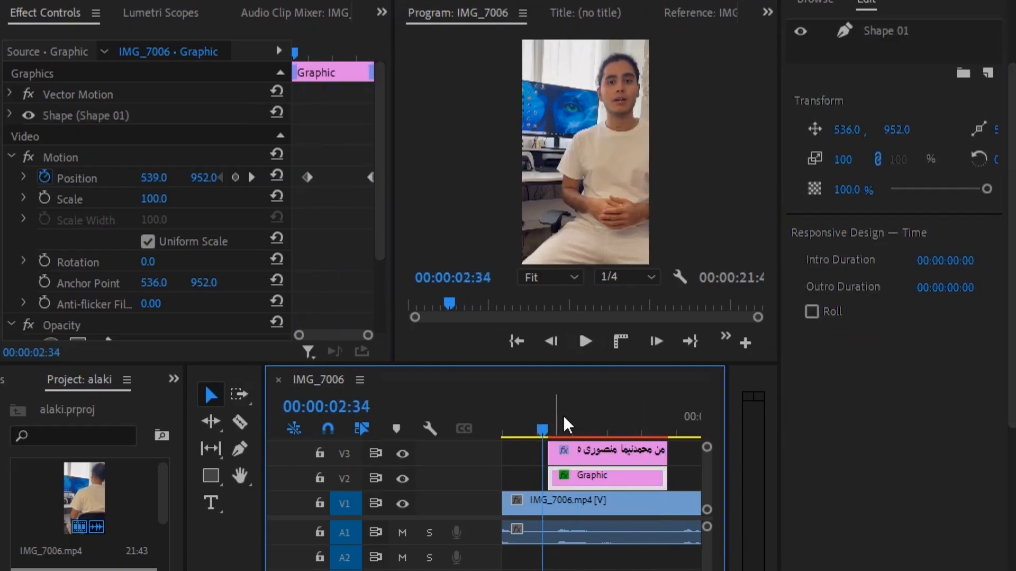
key("space")
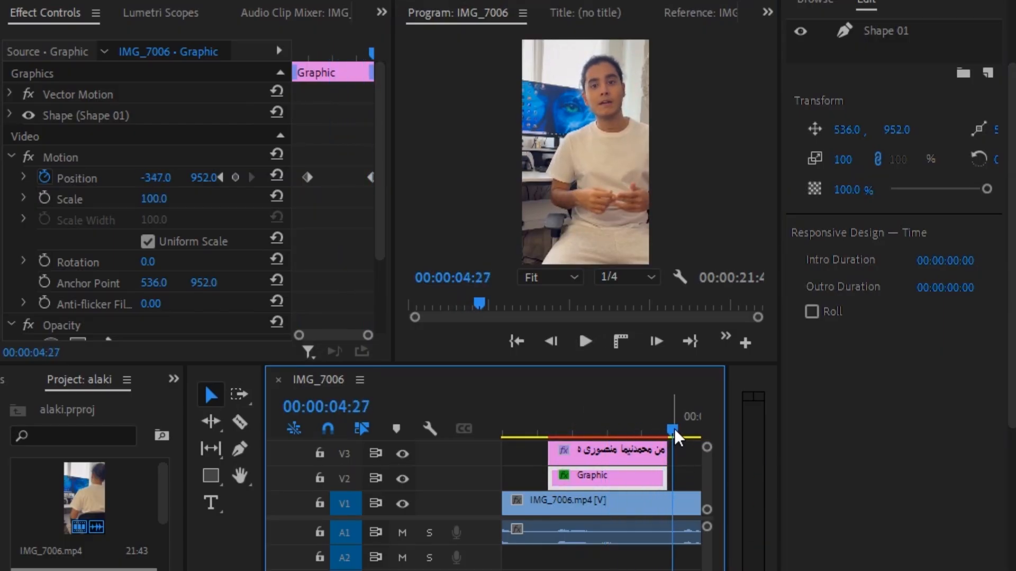
left_click_drag(674, 429, 666, 428)
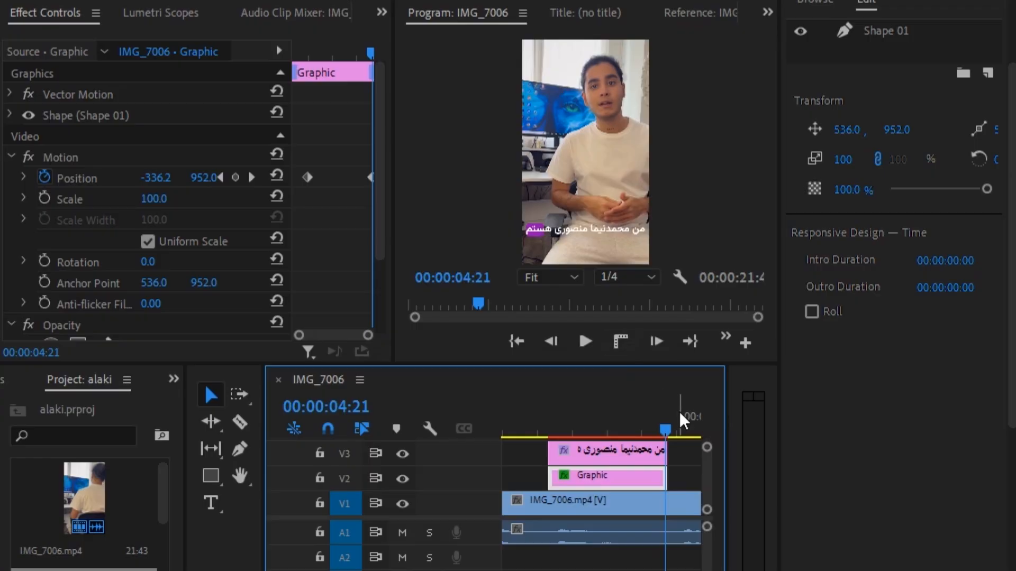
left_click_drag(664, 427, 543, 431)
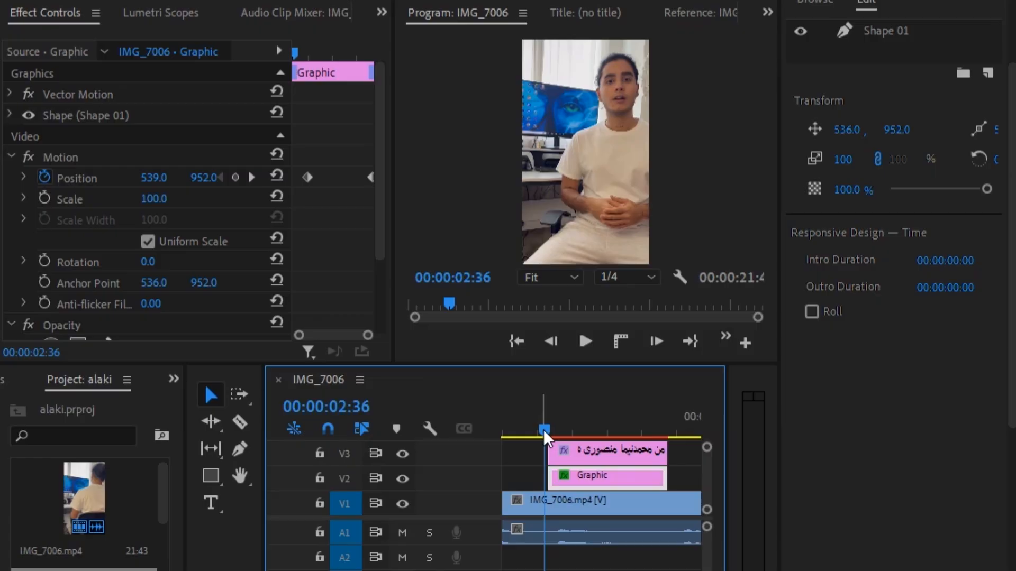
key("space")
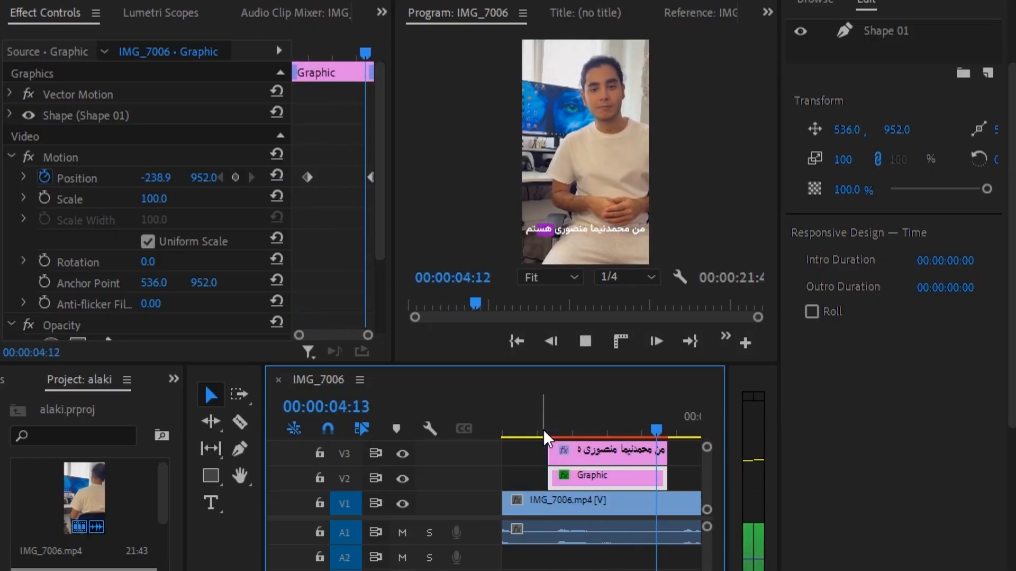
key("space")
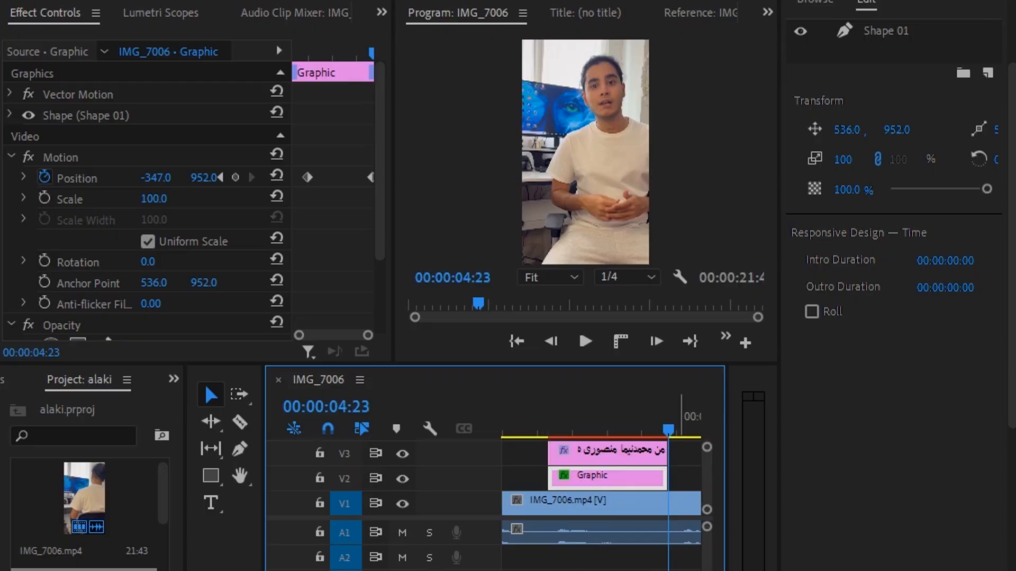
left_click_drag(668, 431, 553, 440)
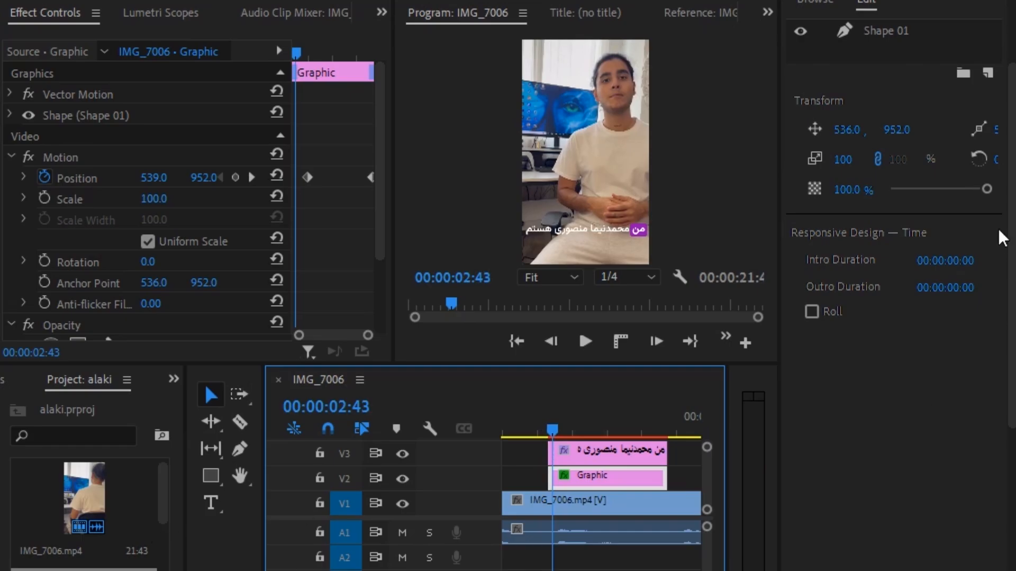
Insert a space inside the speaker's name in the caption text
left_click(618, 455)
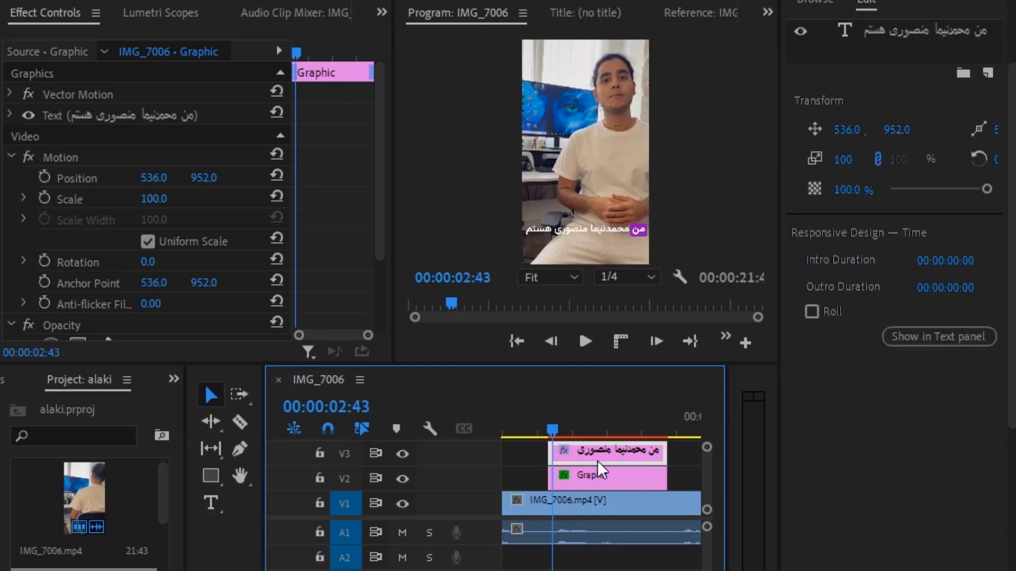
left_click(897, 34)
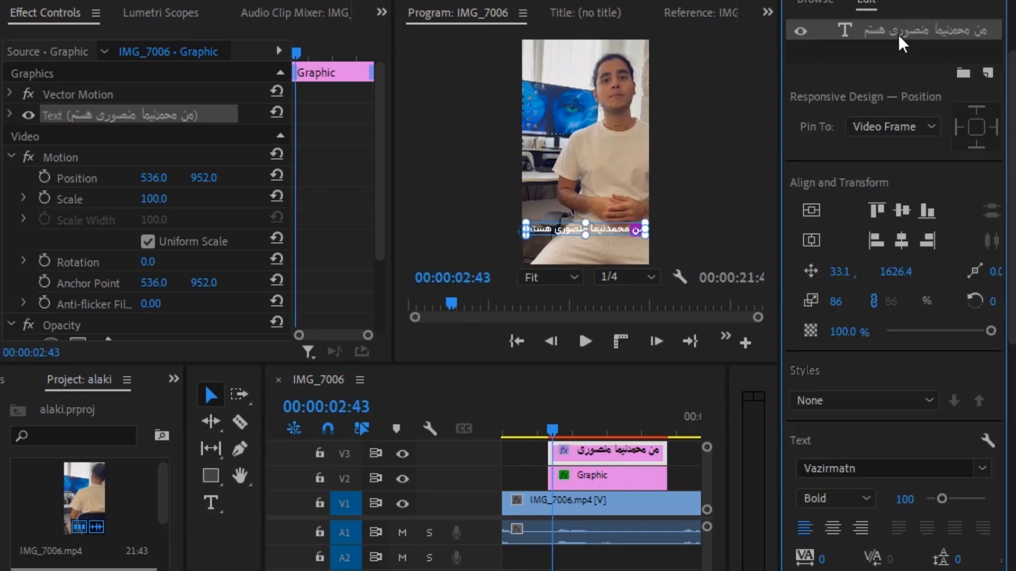
left_click(211, 504)
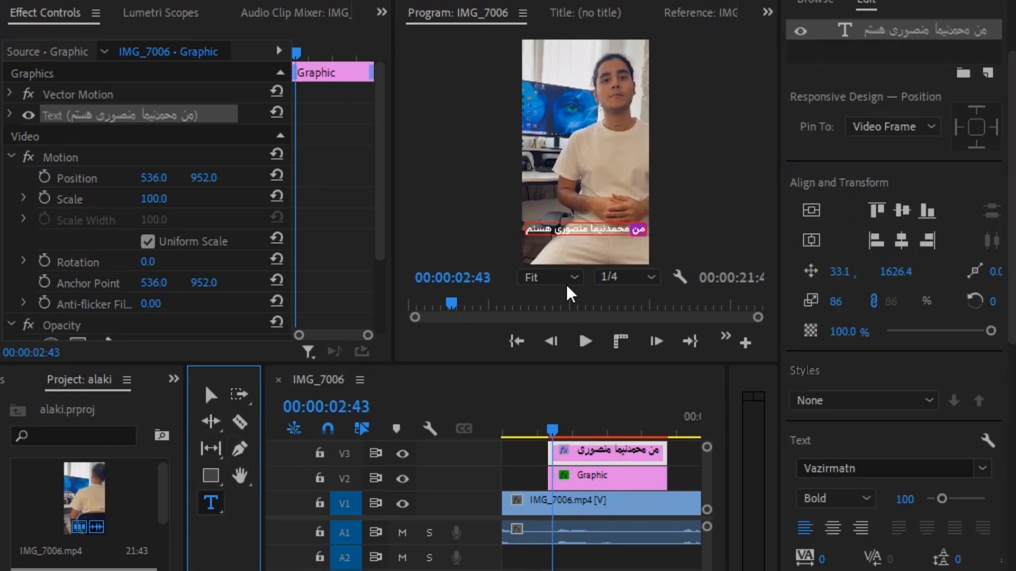
left_click(606, 230)
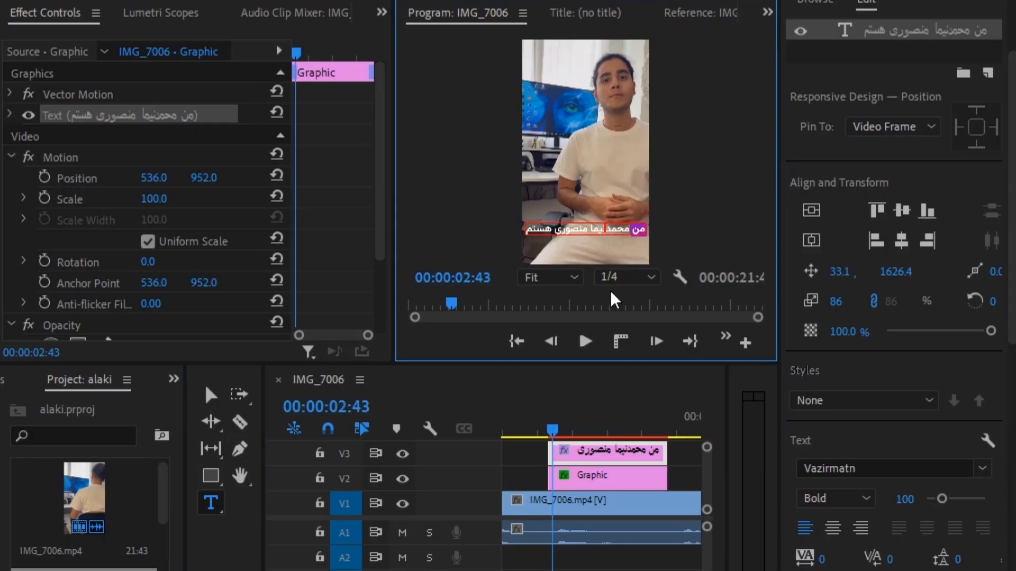
left_click(210, 395)
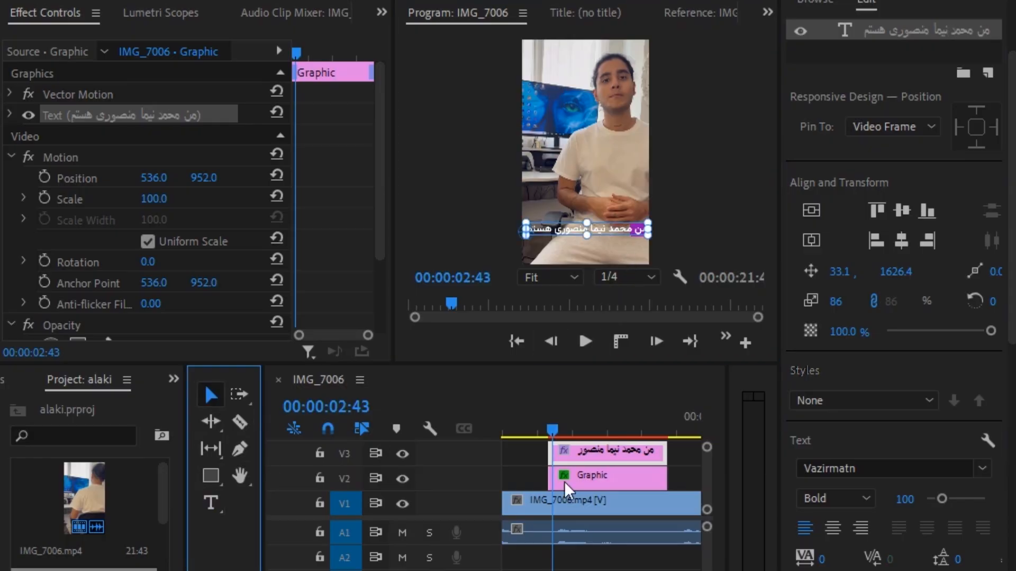
Deselect the caption clip and play back to check the edited name
left_click(686, 464)
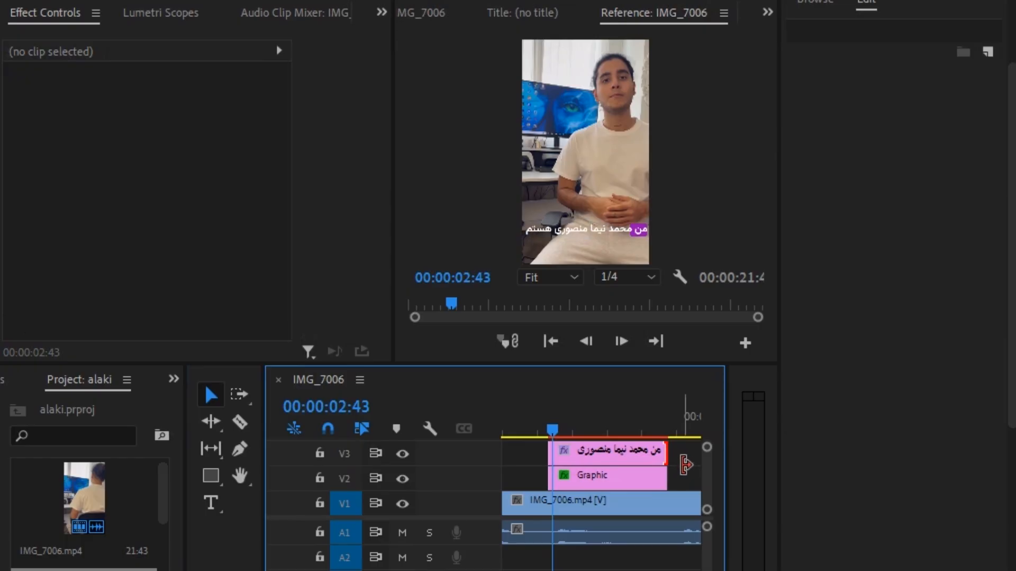
key("space")
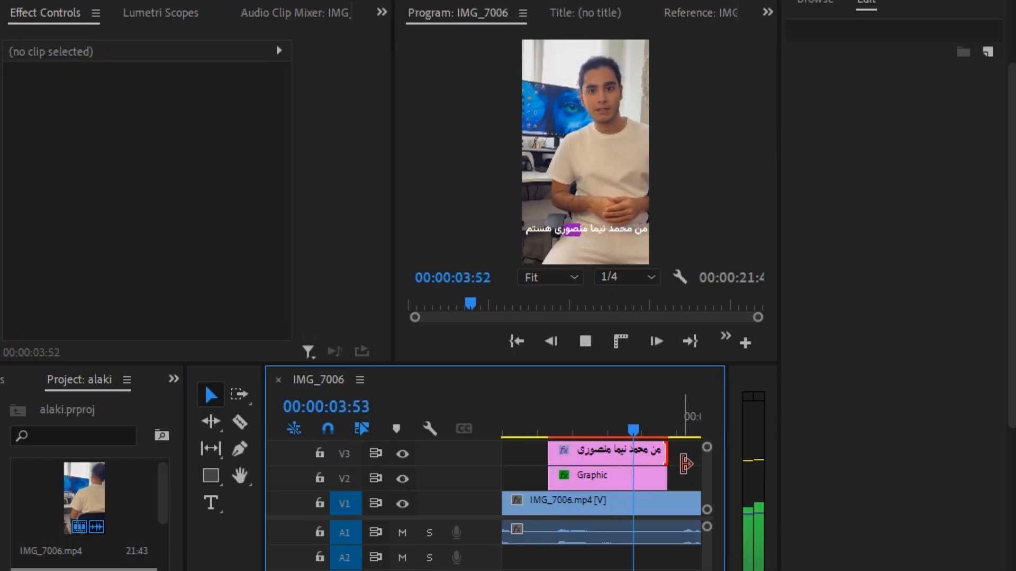
key("space")
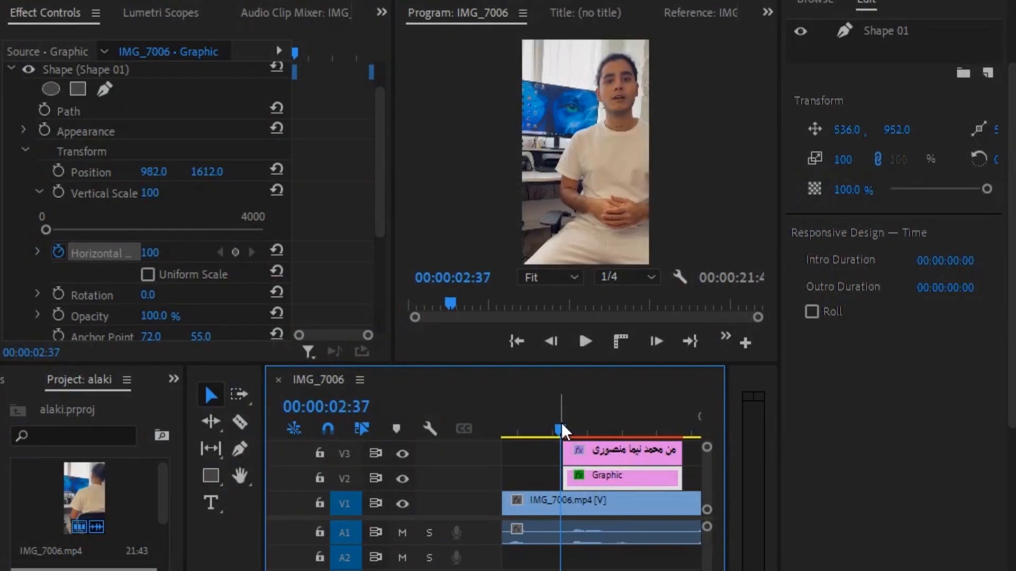
Move the playhead to the caption's first word and re-expand the shape's properties
left_click_drag(561, 424, 576, 422)
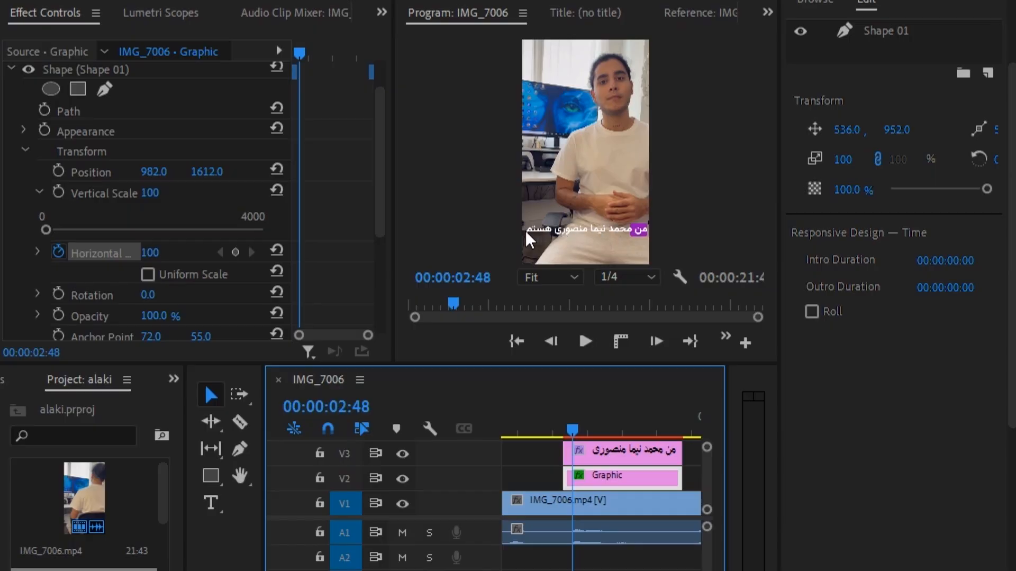
left_click_drag(576, 423, 565, 424)
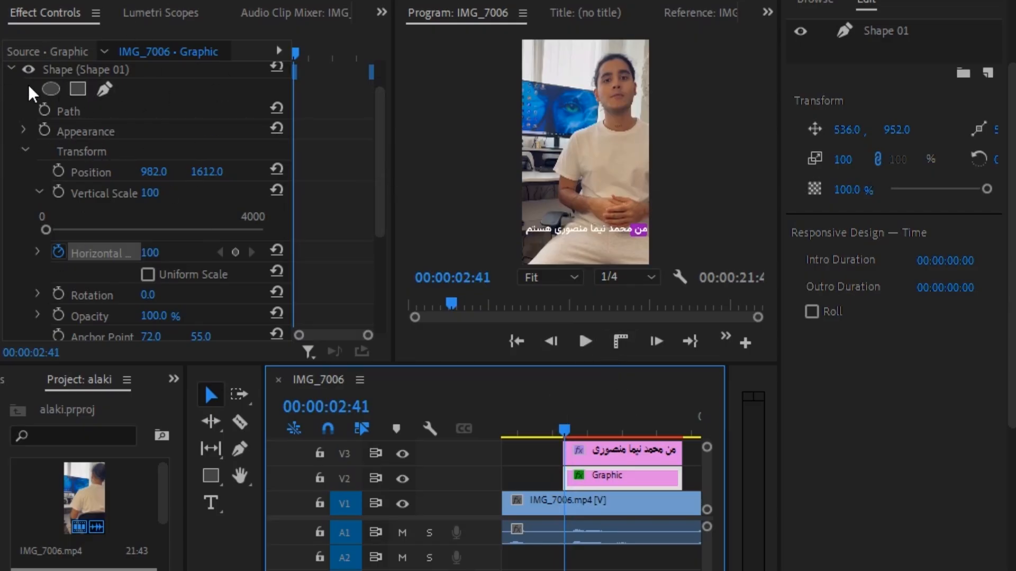
left_click(12, 69)
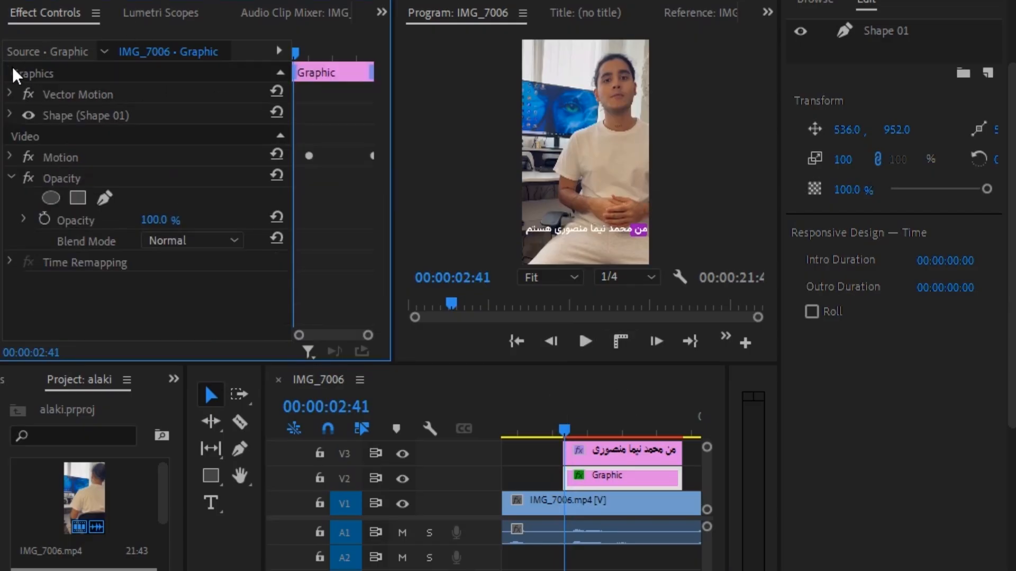
left_click(10, 115)
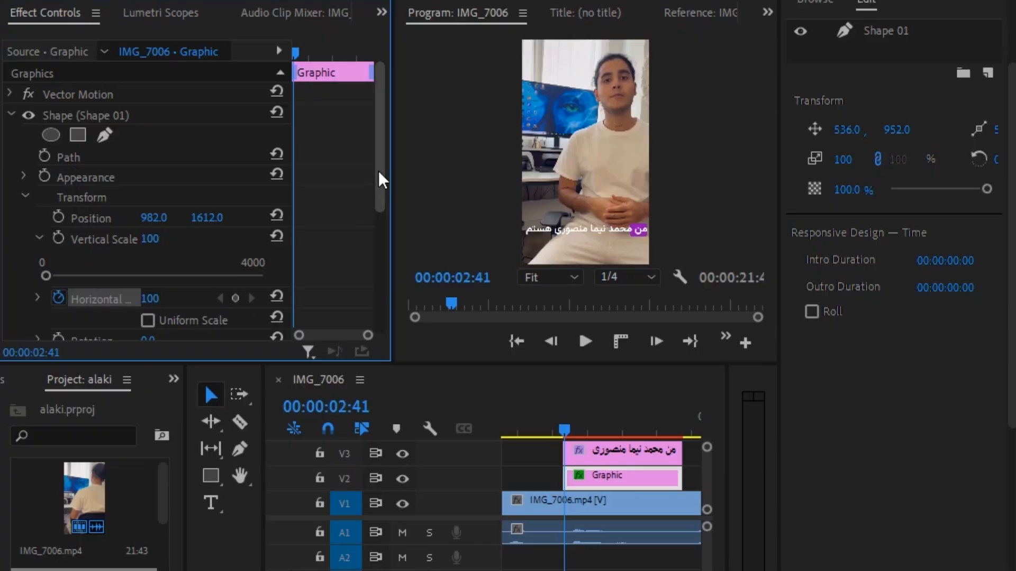
Keyframe the purple box's Horizontal Scale at 00:00:02:41 and set it to 87
left_click_drag(379, 177, 379, 220)
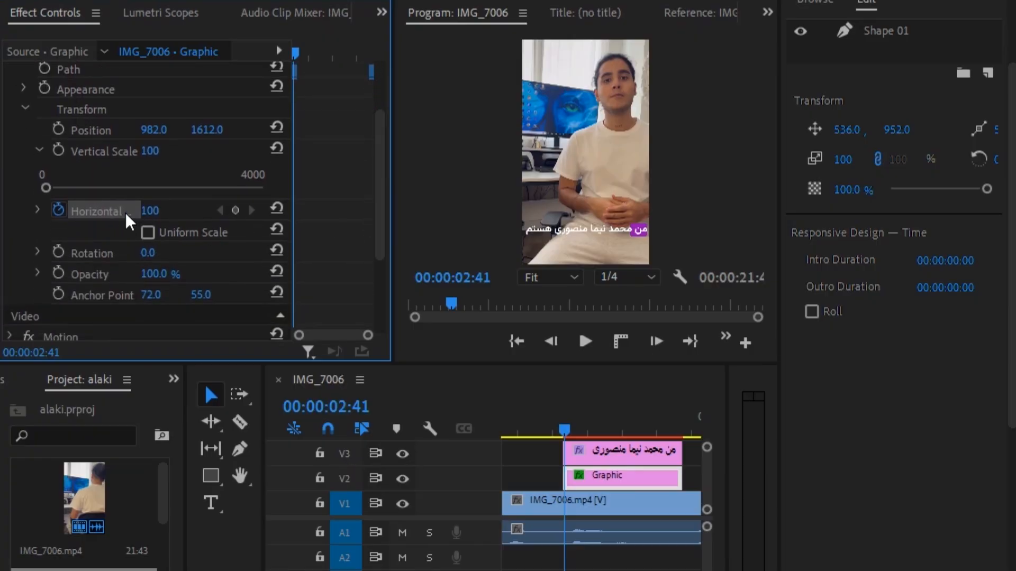
left_click_drag(142, 213, 169, 212)
left_click(168, 207)
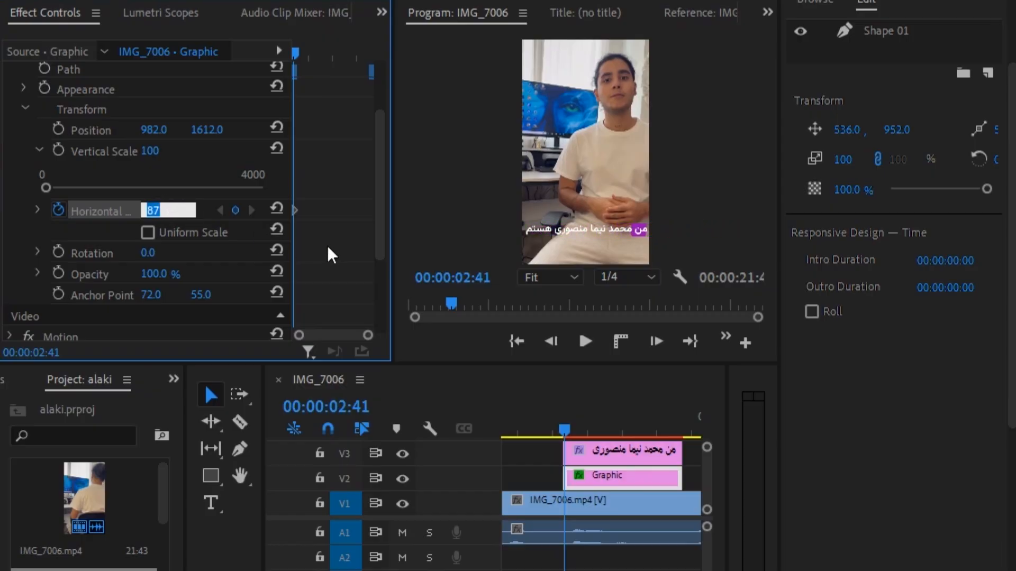
Restart the box's Horizontal Scale animation with a single width keyframe at 100 around 00:00:02:39
left_click_drag(297, 51, 293, 52)
left_click(279, 52)
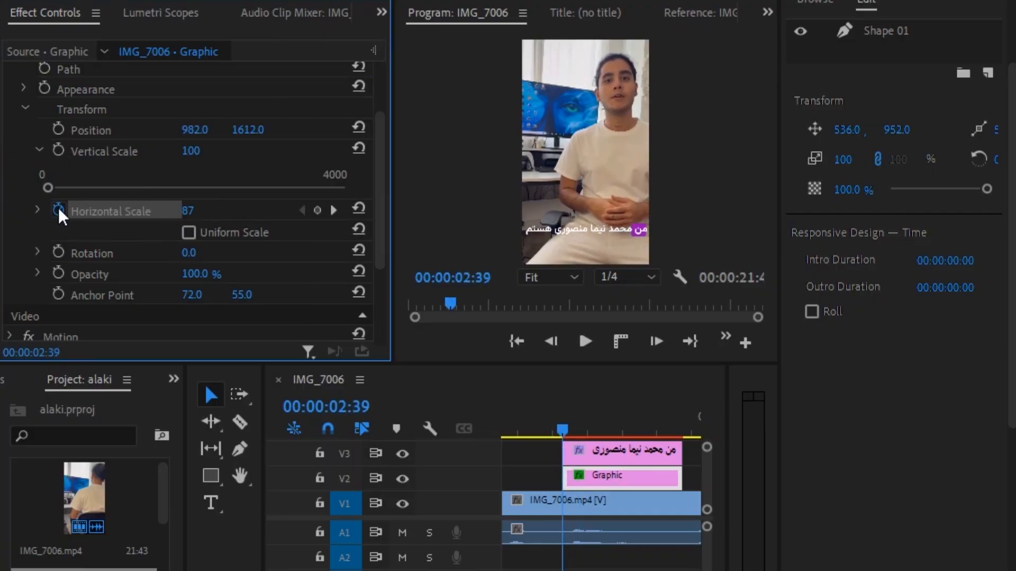
left_click(373, 54)
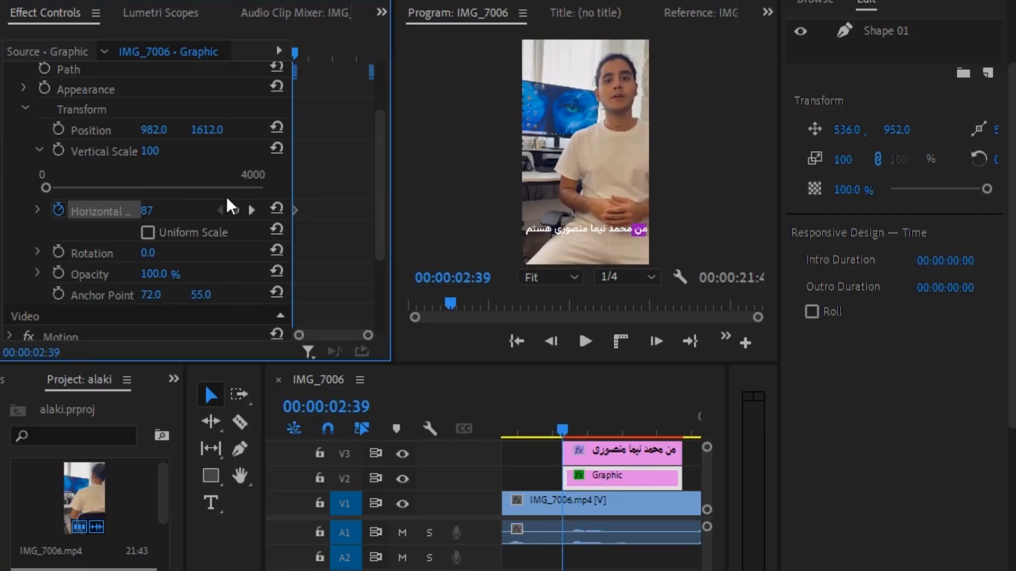
left_click(58, 210)
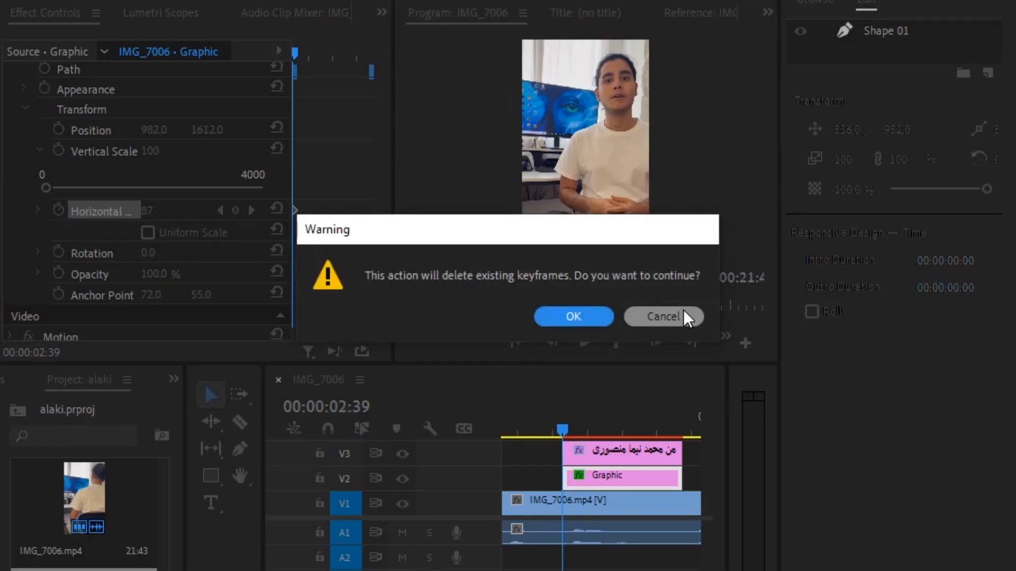
left_click(681, 313)
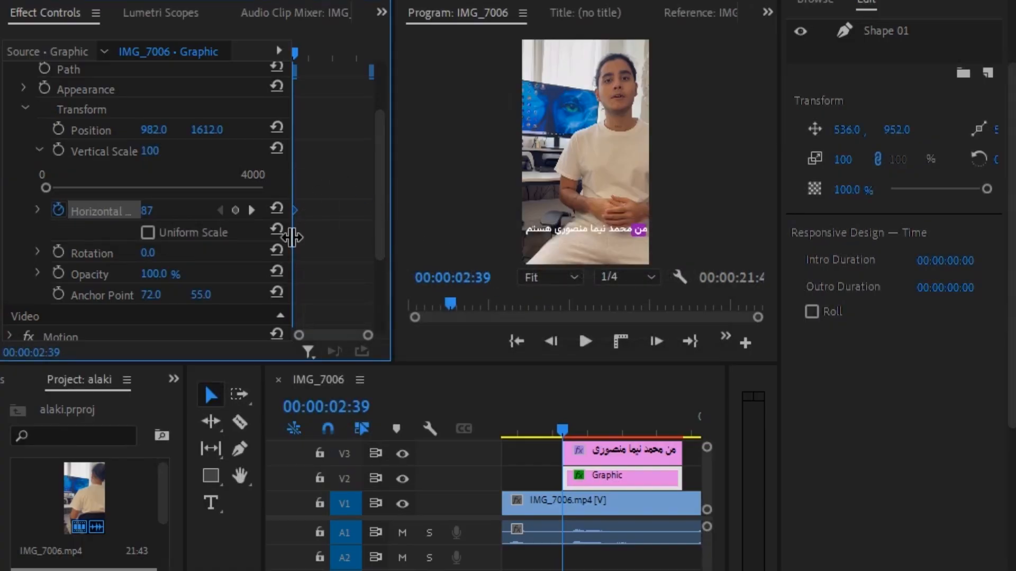
left_click(62, 205)
Keyframe the box's Horizontal Scale to 141 for the second word and 113 for the third
key("space")
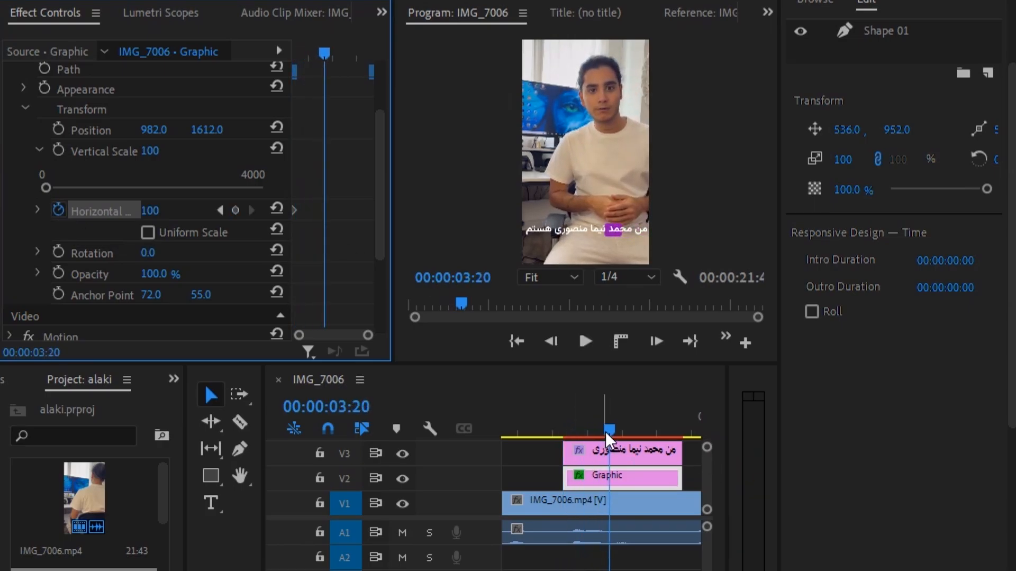
left_click_drag(608, 427, 604, 430)
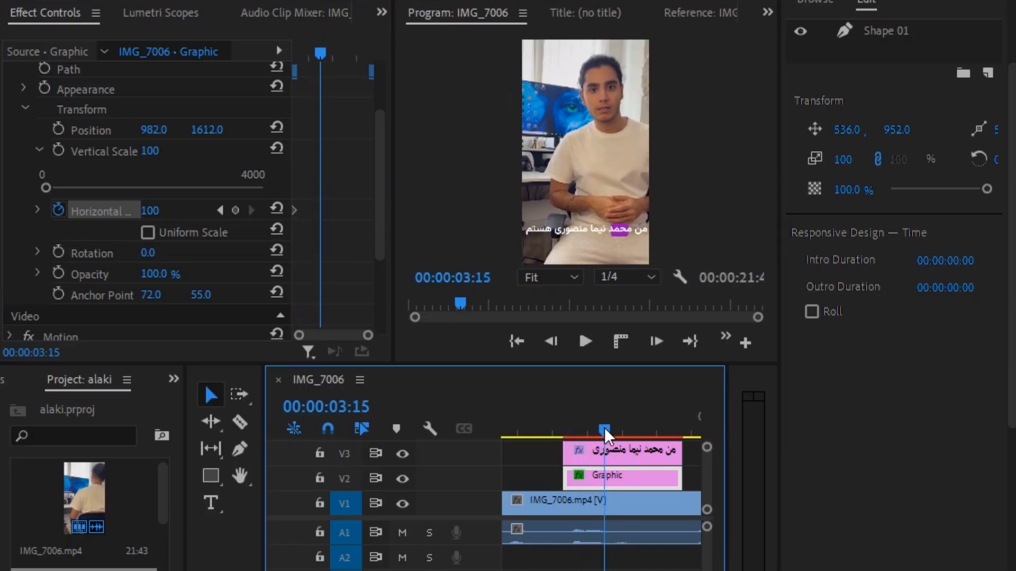
left_click_drag(155, 212, 177, 213)
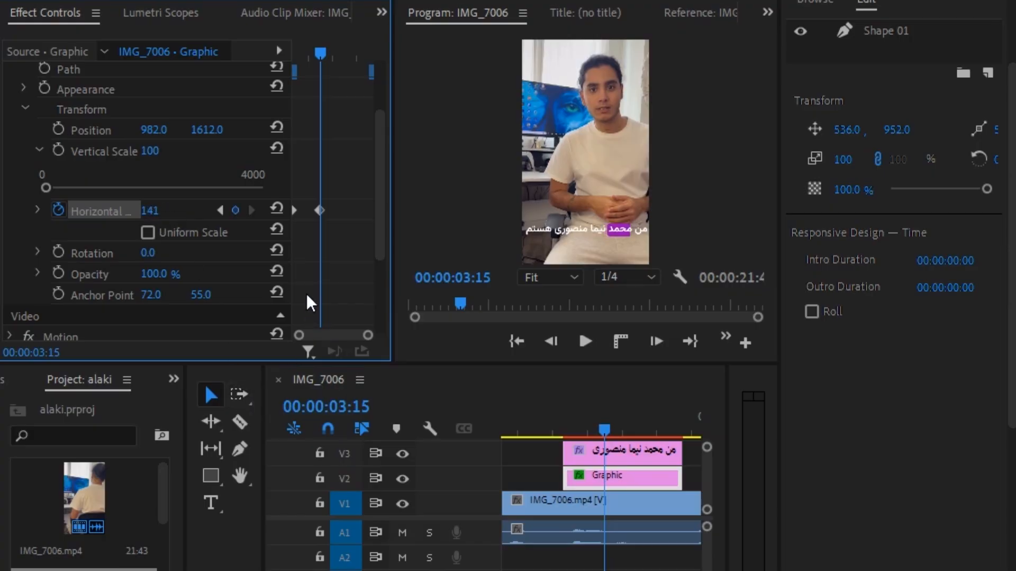
key("space")
key("space")
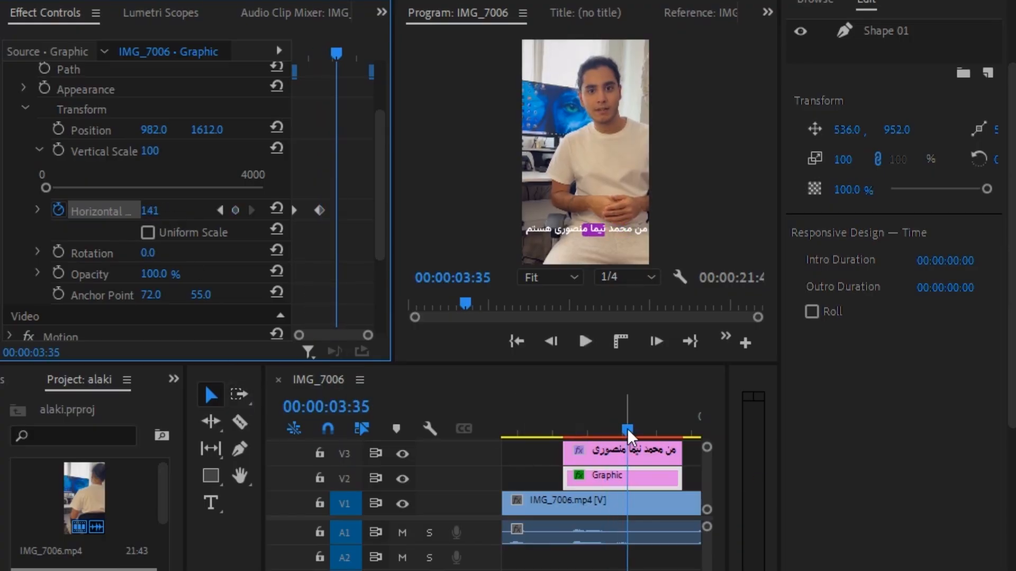
left_click_drag(628, 431, 628, 433)
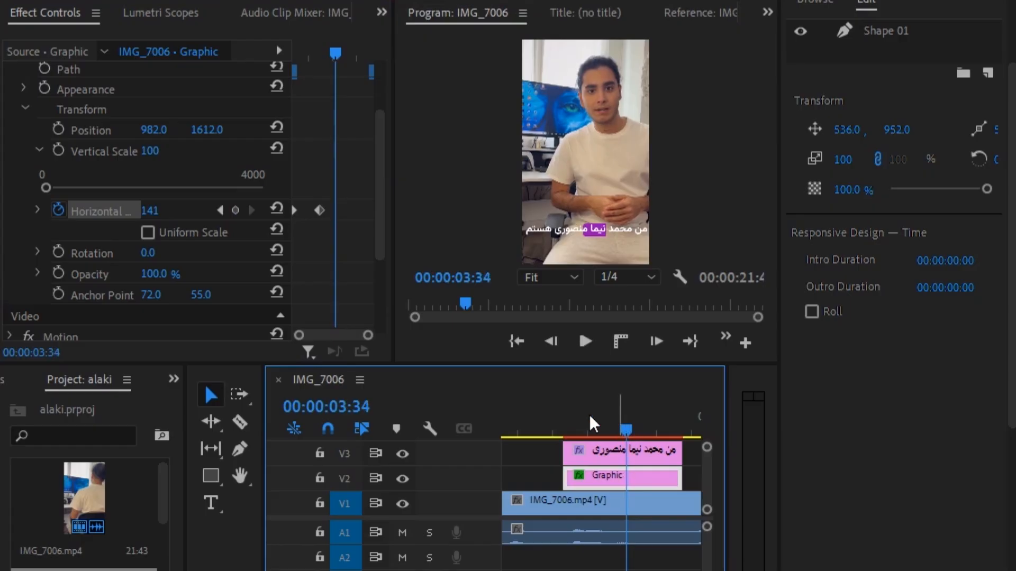
left_click_drag(175, 212, 158, 212)
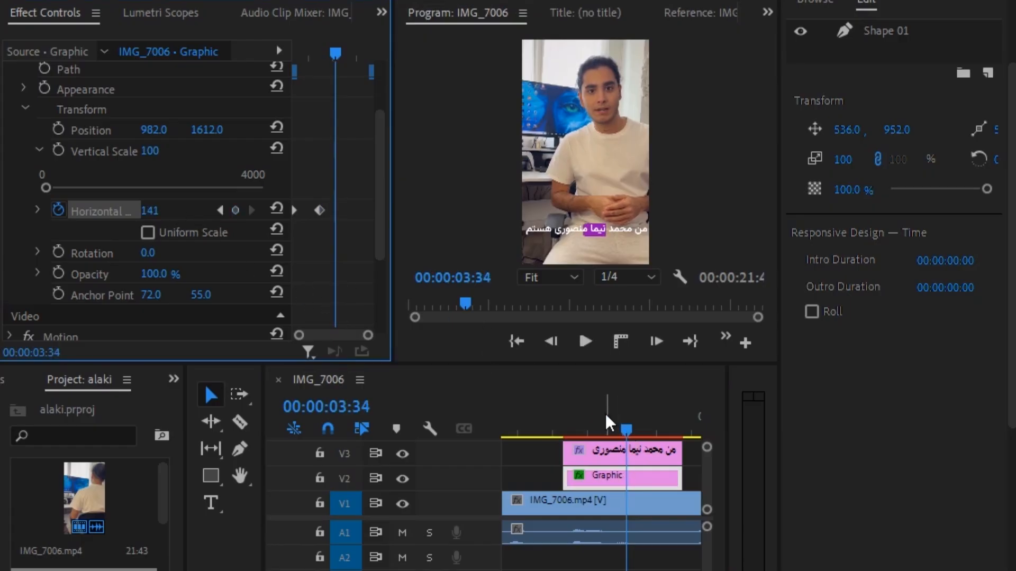
mouse_move(627, 423)
left_mouse_down()
mouse_move(608, 423)
mouse_move(625, 425)
left_mouse_up()
key("space")
left_click_drag(150, 210, 134, 210)
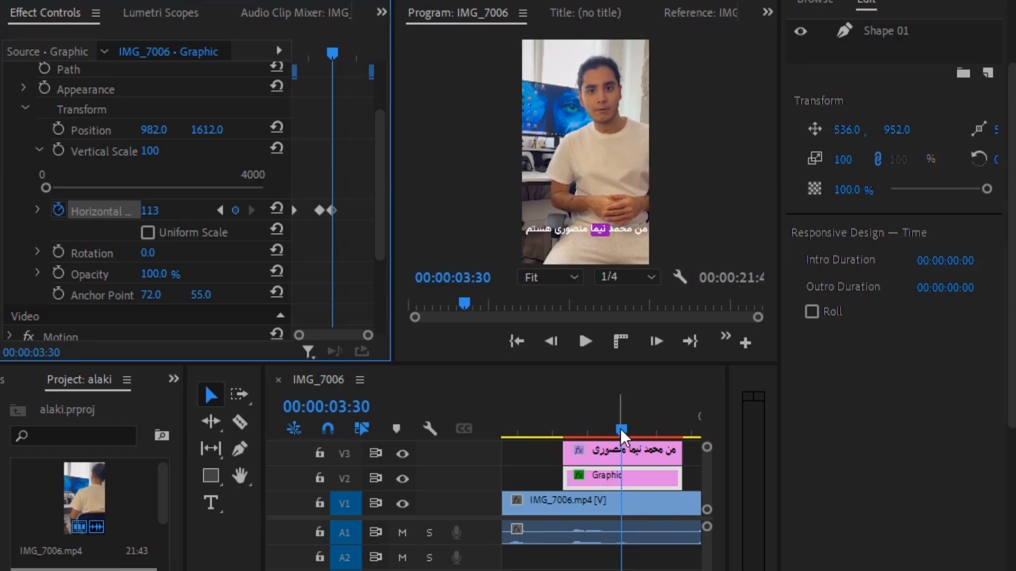
Keyframe Horizontal Scale to 253 for the fourth word and 192 at 00:00:04:14 for the last
left_click_drag(622, 429, 623, 429)
key("space")
key("space")
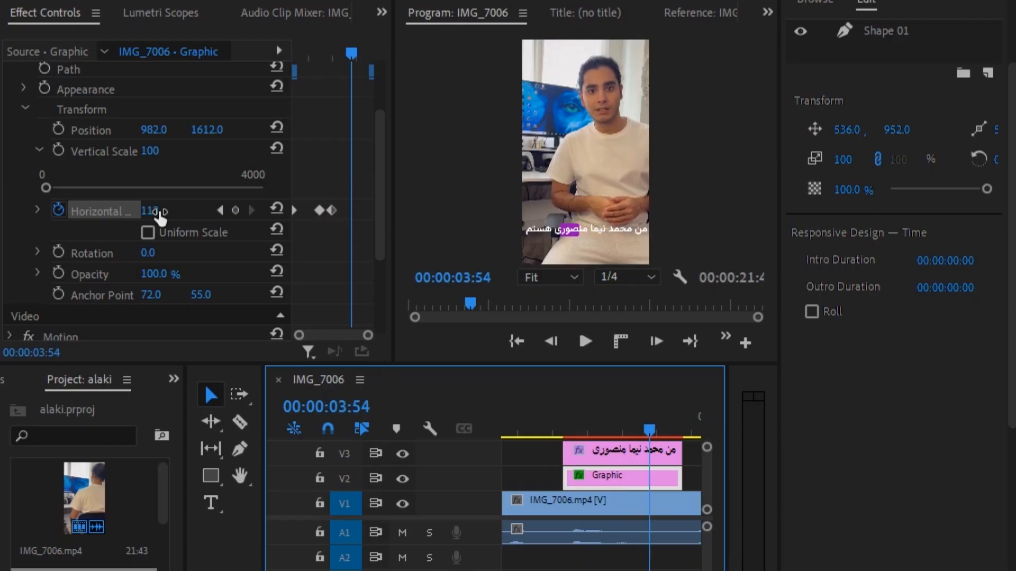
left_click_drag(150, 211, 198, 210)
left_click(150, 210)
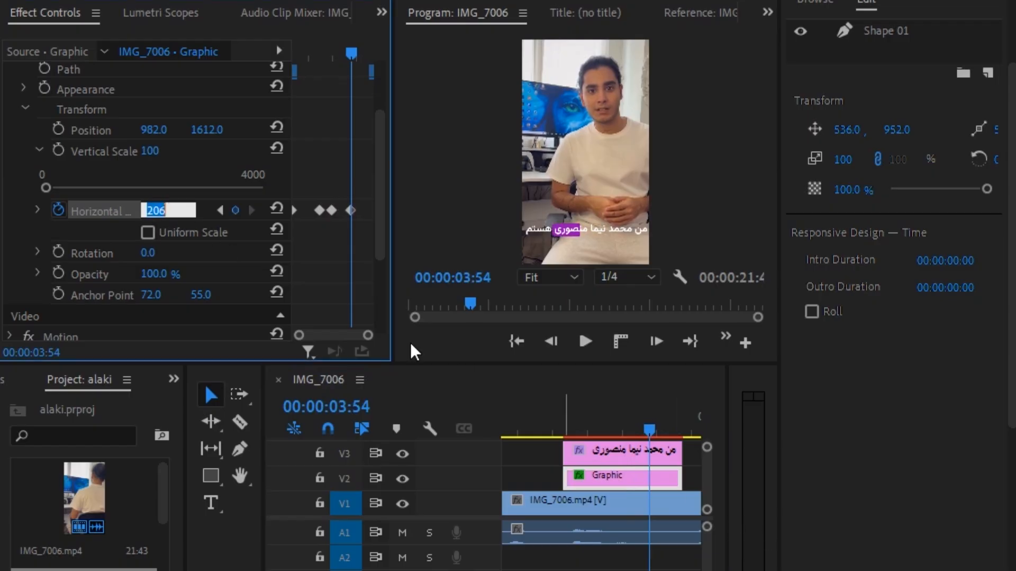
left_click(334, 267)
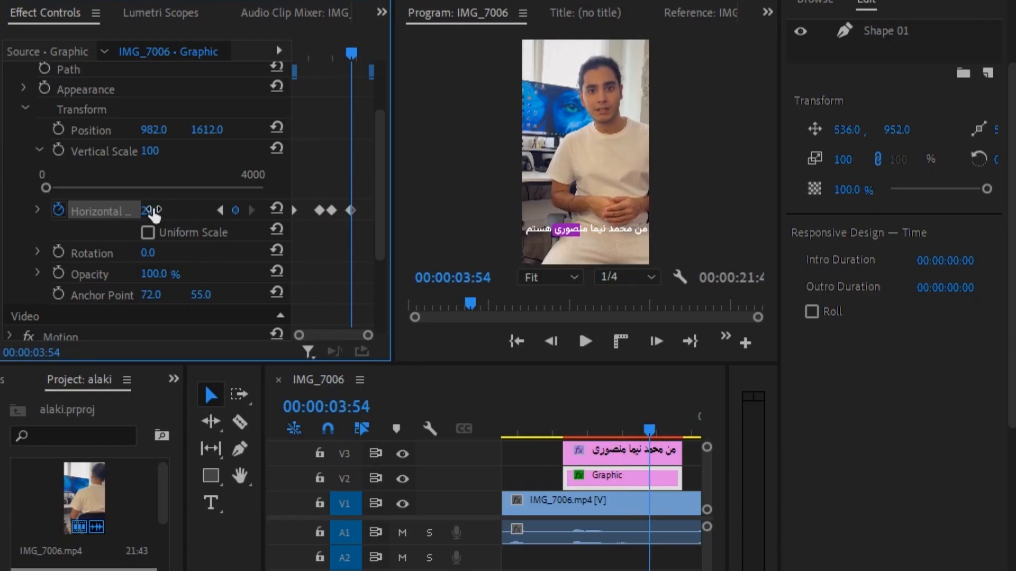
left_click(645, 430)
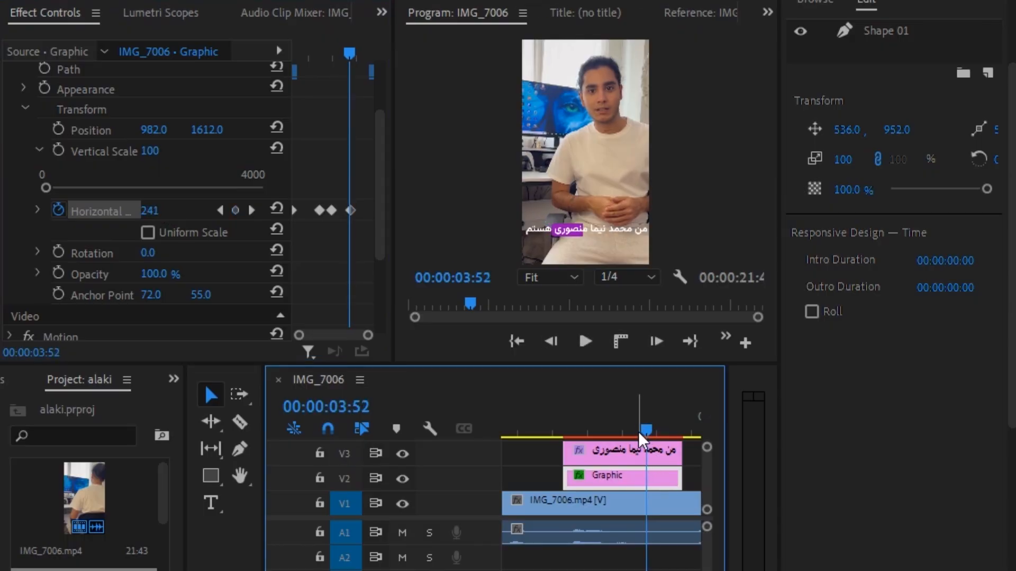
left_click_drag(642, 438, 681, 442)
left_click_drag(150, 211, 152, 211)
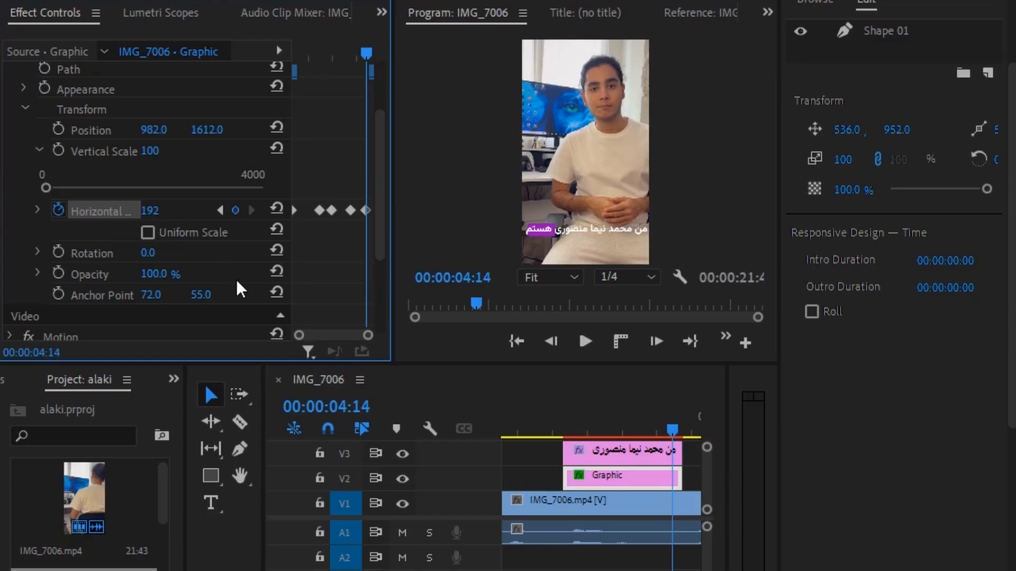
left_click_drag(671, 431, 554, 436)
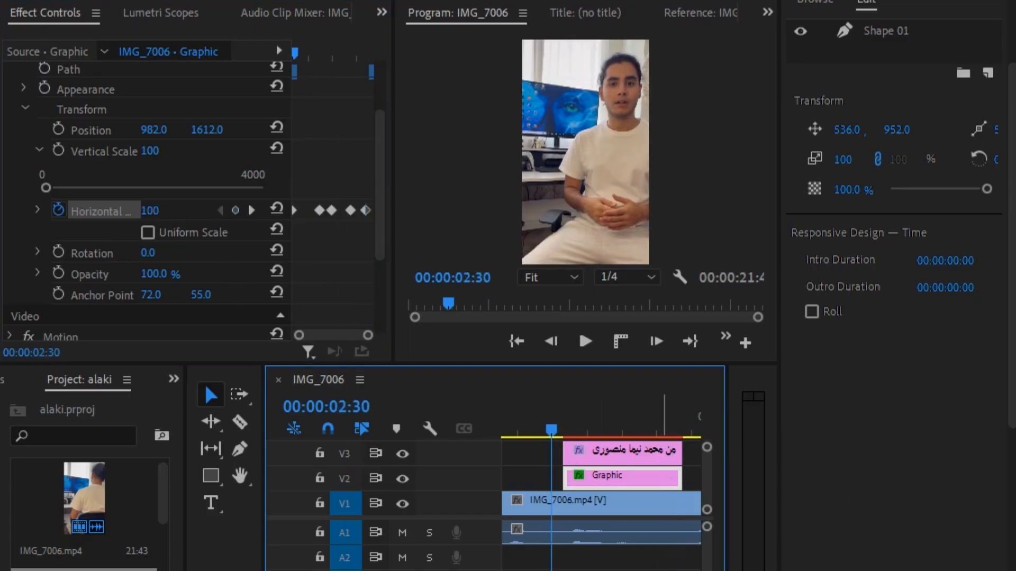
Enlarge the Program monitor and replay the caption to check the box resizing per word
key("space")
key("space")
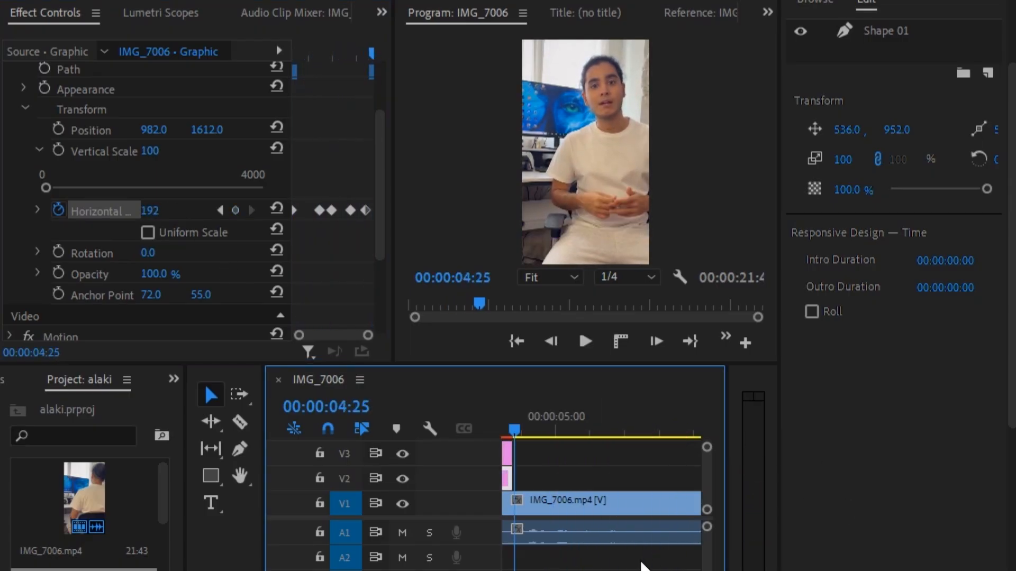
mouse_move(515, 431)
left_mouse_down()
mouse_move(483, 432)
mouse_move(521, 431)
mouse_move(509, 433)
left_mouse_up()
left_click_drag(604, 364, 575, 503)
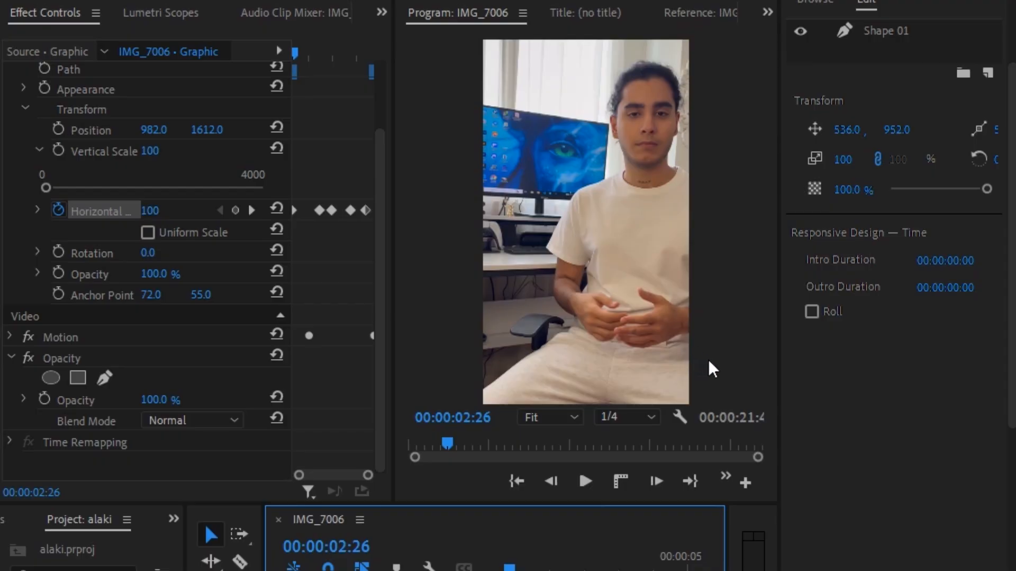
key("space")
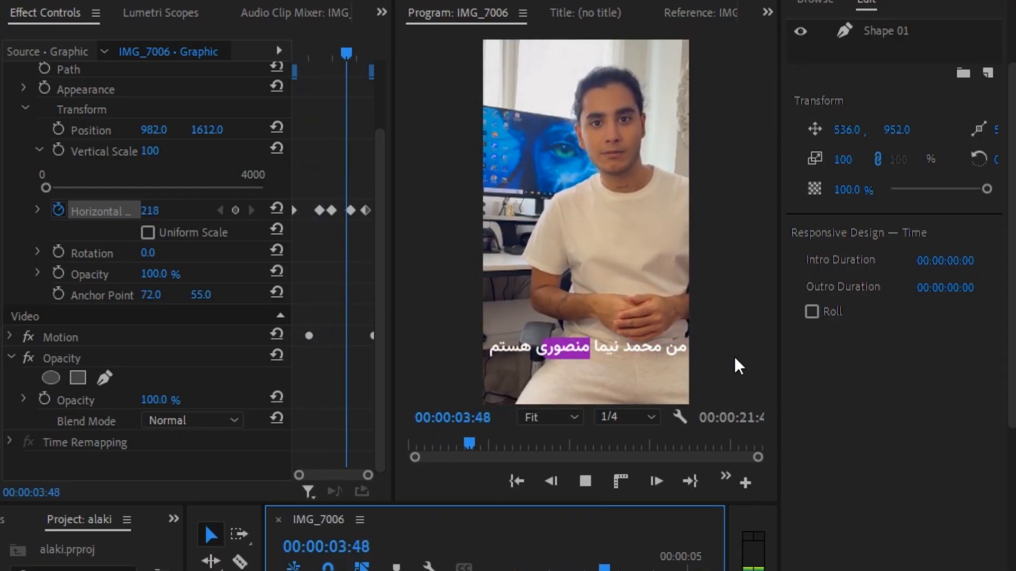
key("space")
left_click_drag(635, 567, 512, 569)
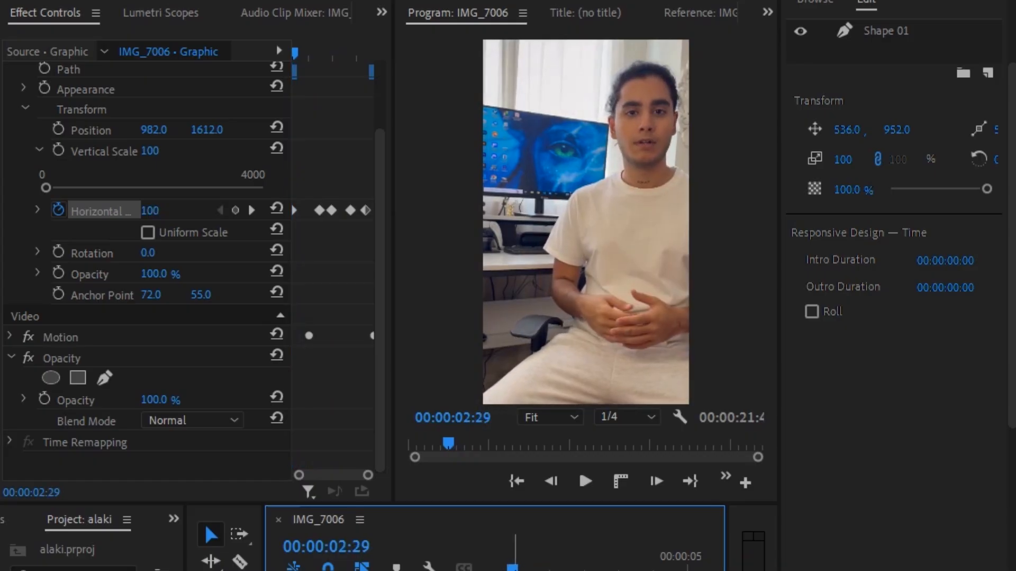
key("space")
key("space")
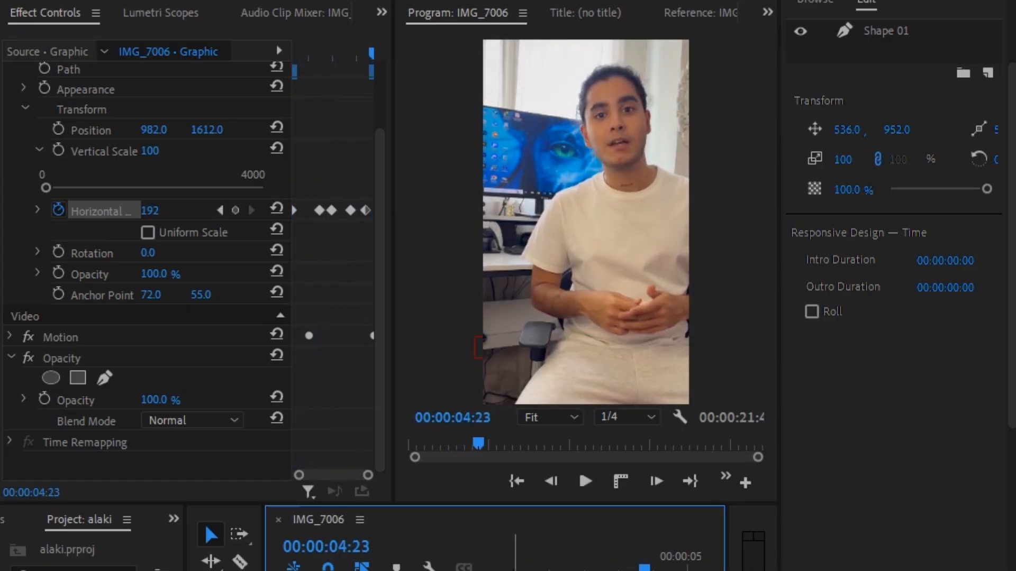